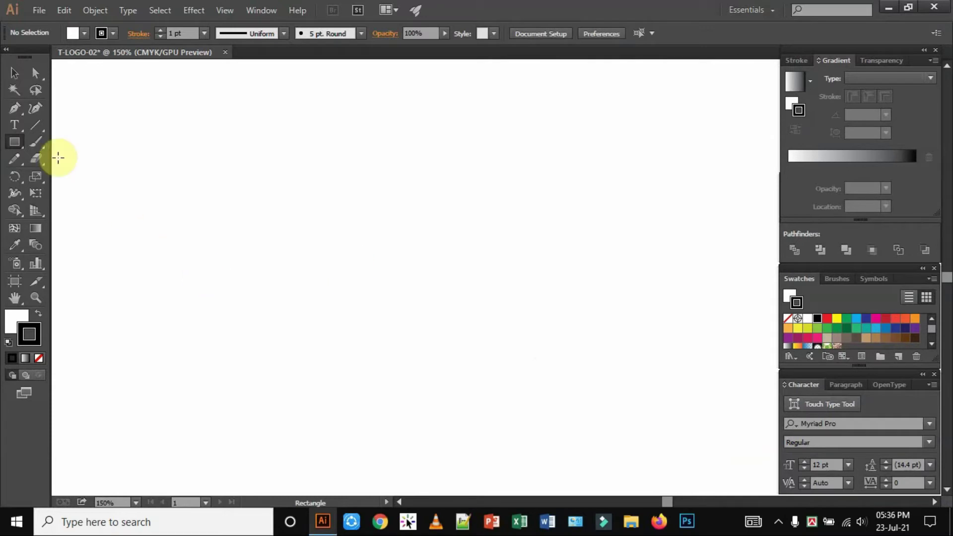
Draw a circle 300 px wide and 300 px high with the Ellipse tool
click(22, 146)
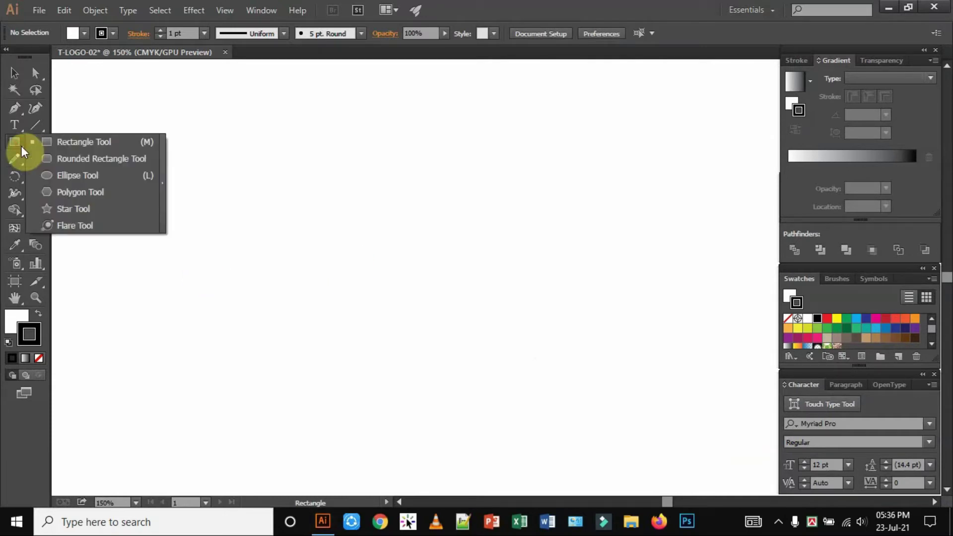
click(99, 174)
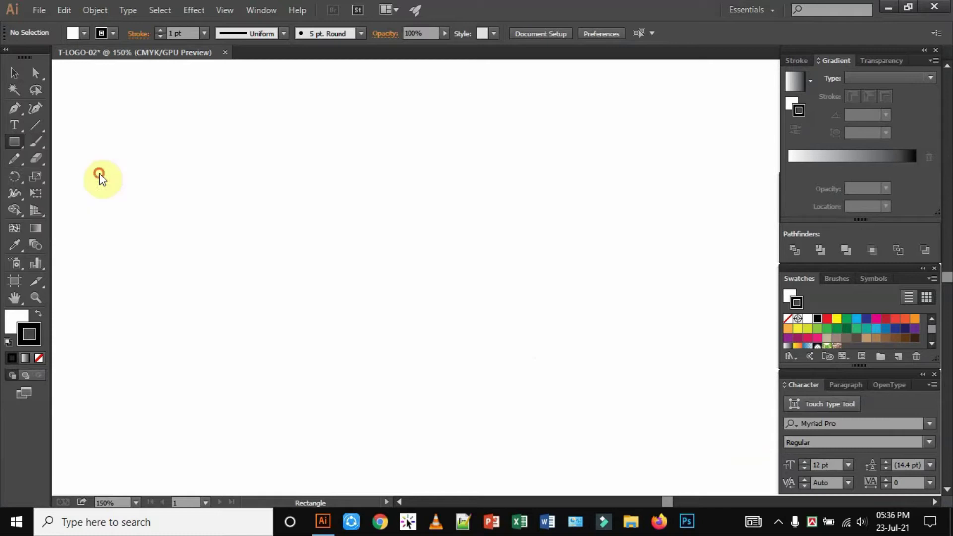
click(339, 251)
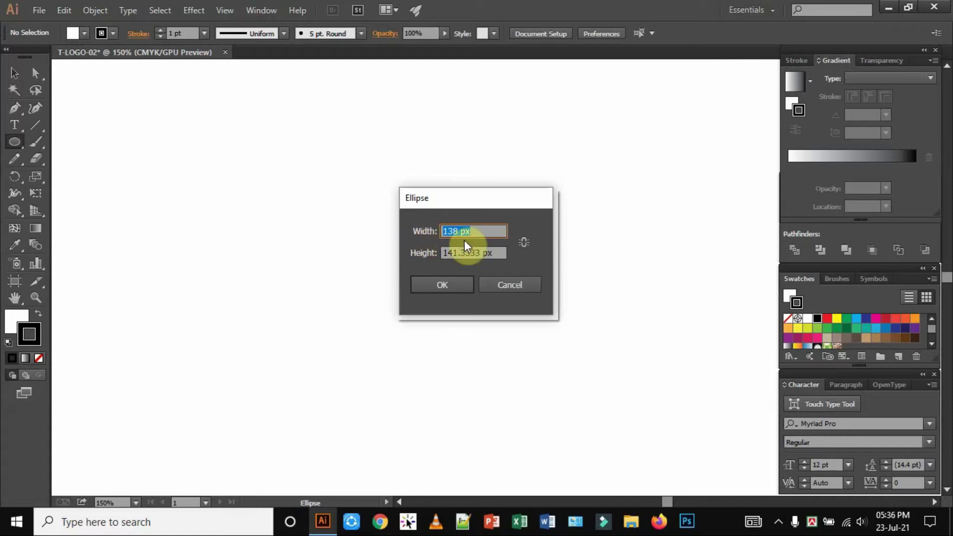
text(300)
key(Tab)
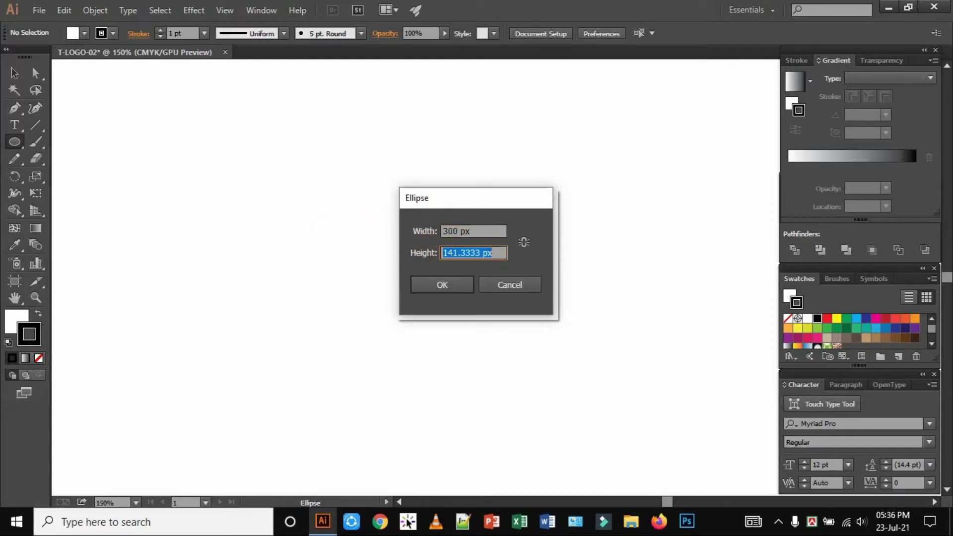
text(300)
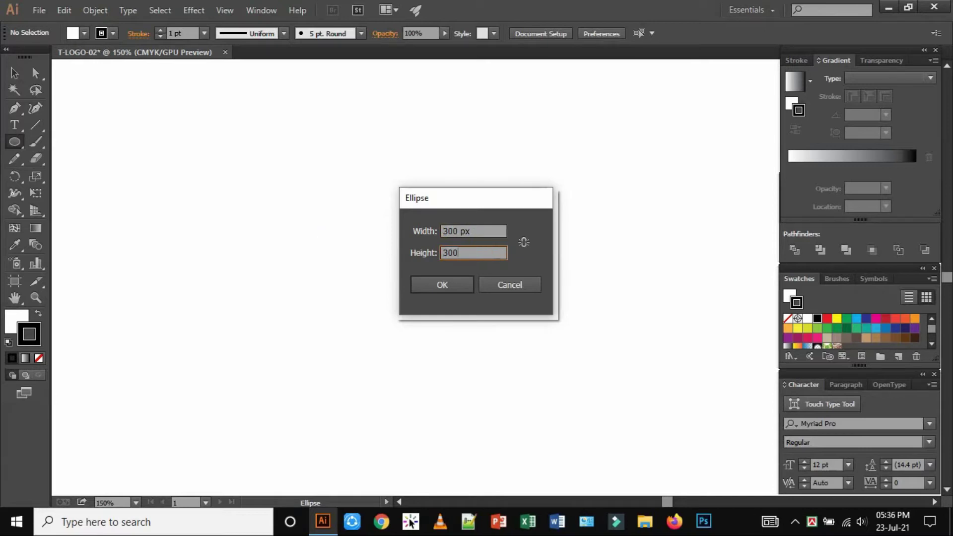
click(449, 286)
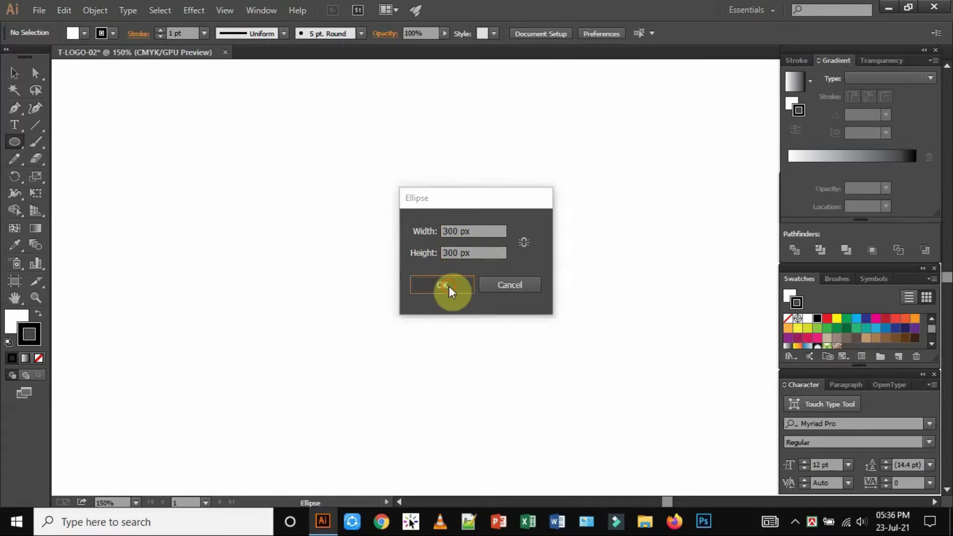
Move the circle up and to the left so all of it fits in the visible canvas, keeping it selected
click(14, 73)
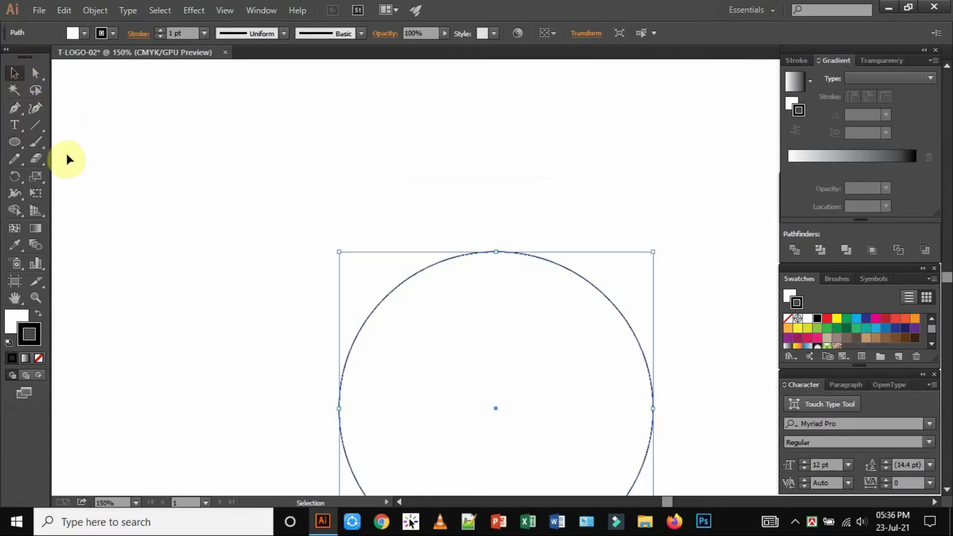
mouse_move(568, 266)
mouse_down()
mouse_move(504, 228)
mouse_move(458, 172)
mouse_up()
click(598, 241)
click(529, 243)
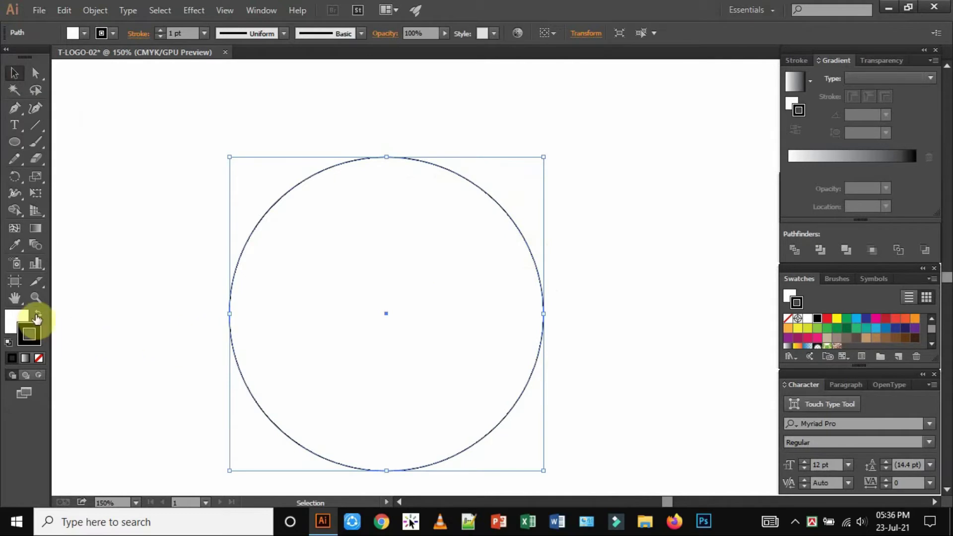
Swap the circle's fill and stroke, fill it with the white-to-black linear gradient, and shift it slightly to the right
click(37, 315)
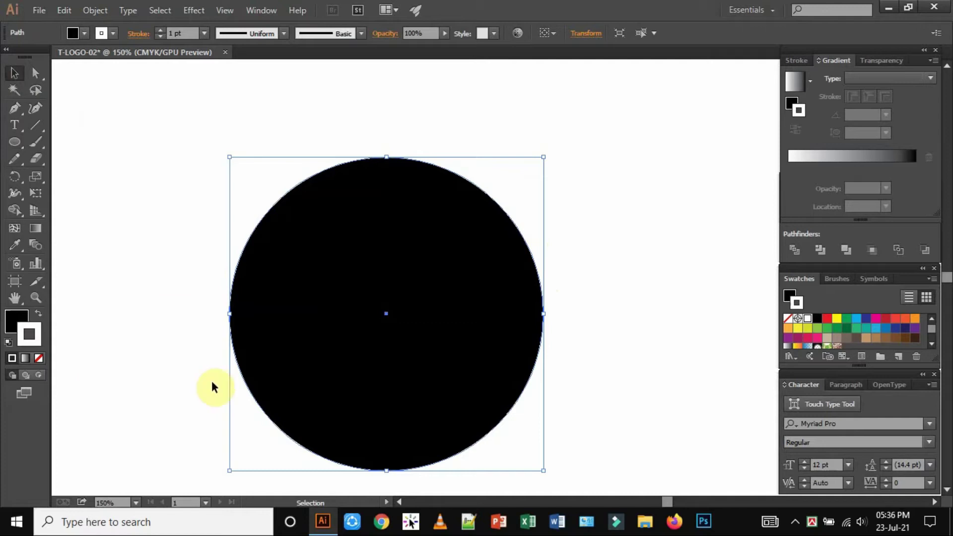
click(15, 320)
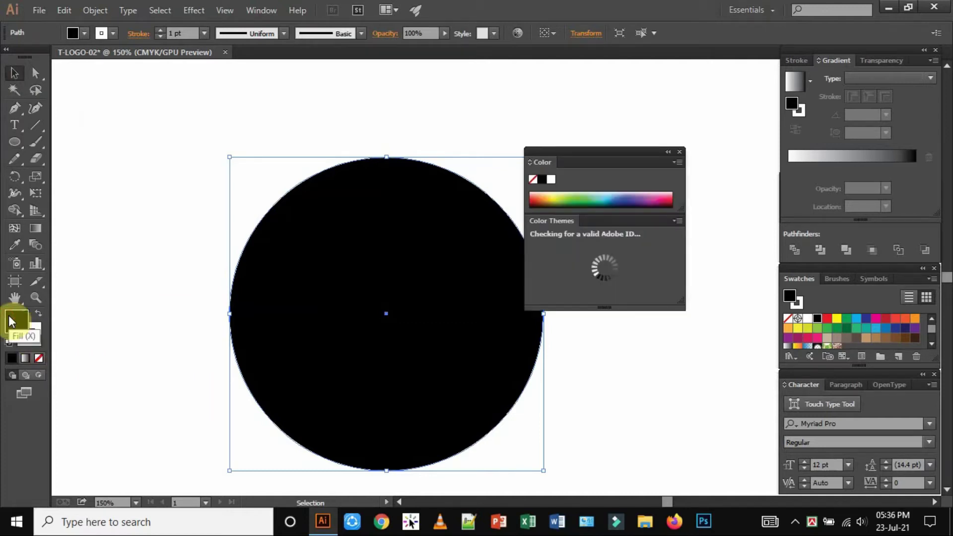
click(680, 151)
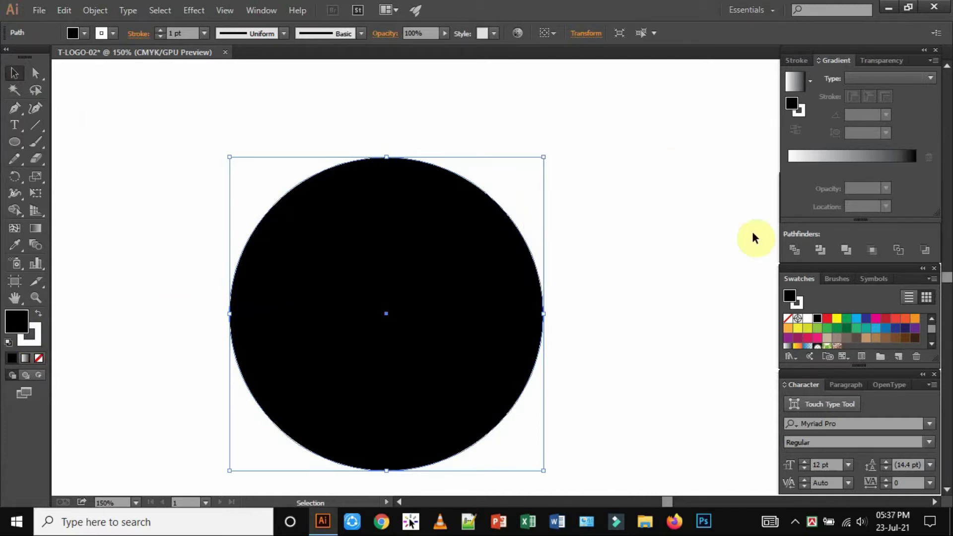
click(852, 160)
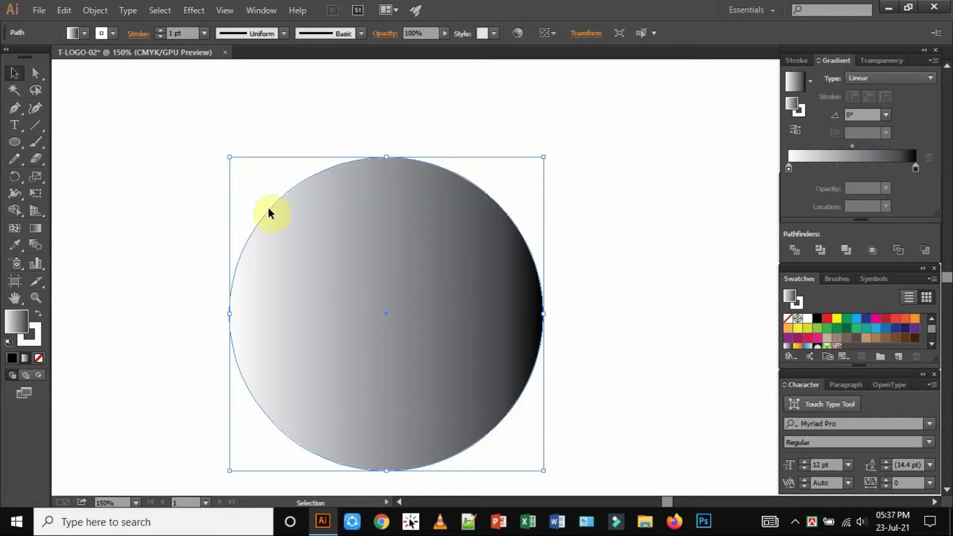
drag(437, 281, 509, 275)
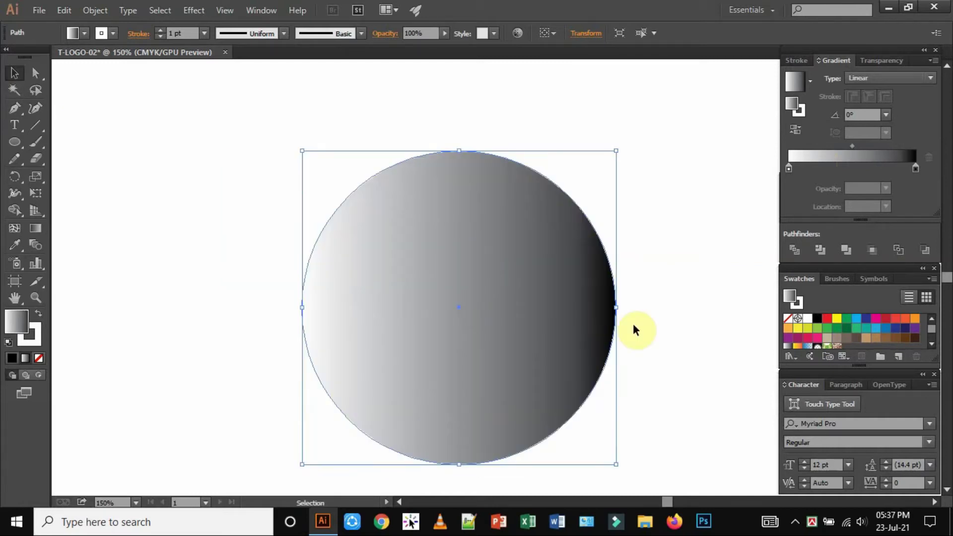
click(723, 273)
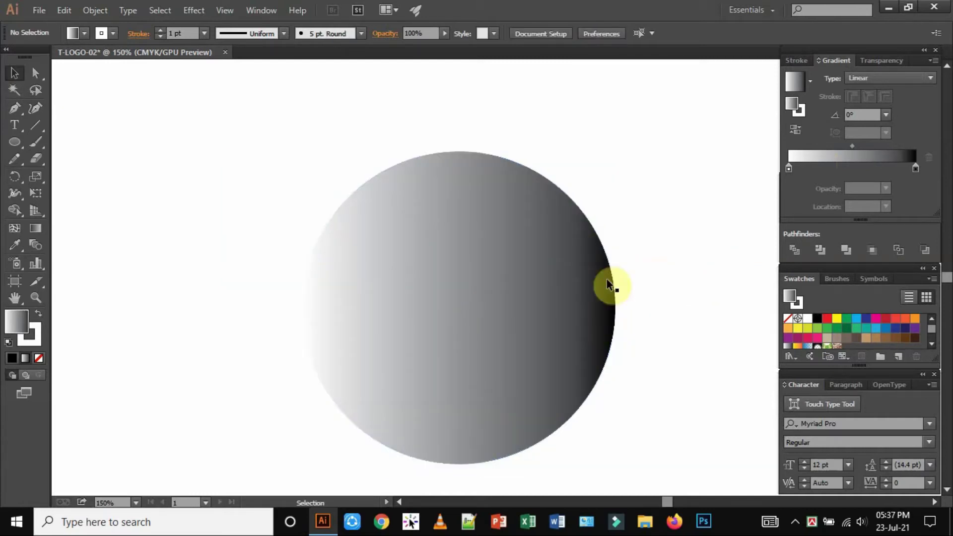
Draw a second circle 150 px wide and 150 px high beside the large gradient circle
click(13, 143)
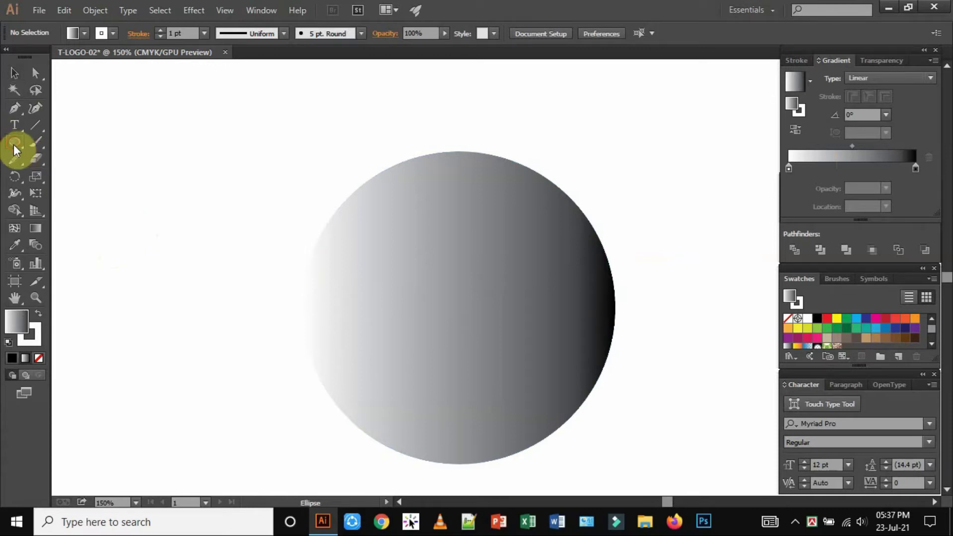
click(158, 189)
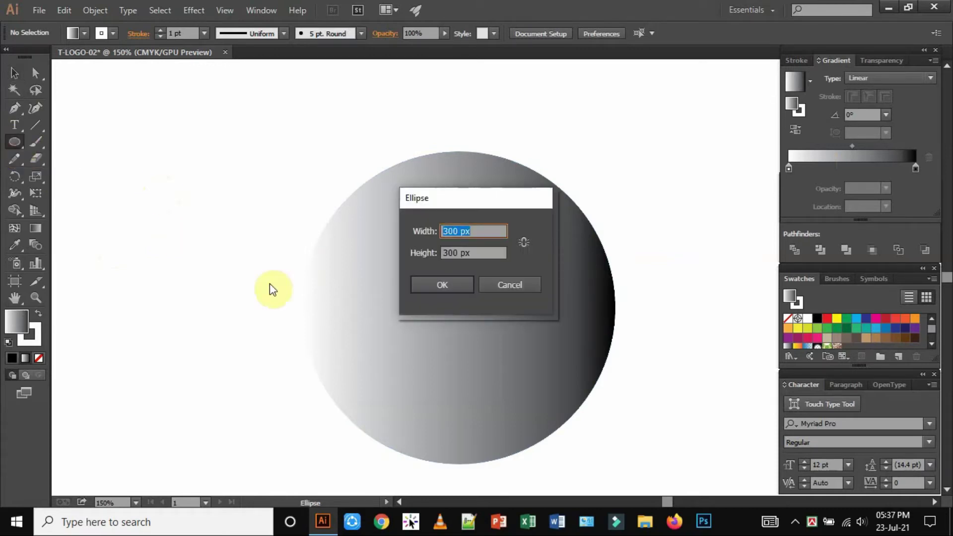
text(150)
key(Tab)
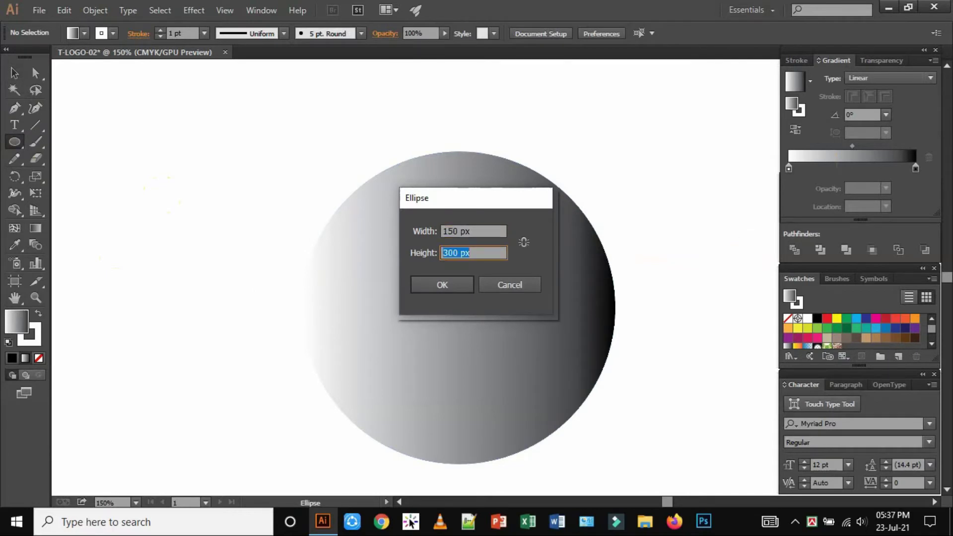
text(150)
click(454, 290)
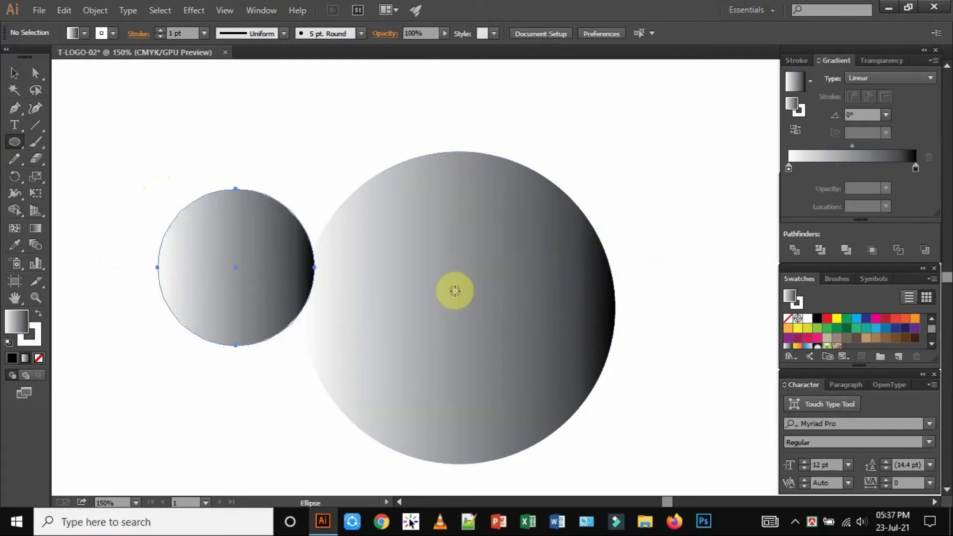
Move the small circle onto the middle of the large circle
click(16, 76)
click(721, 213)
drag(273, 276, 463, 310)
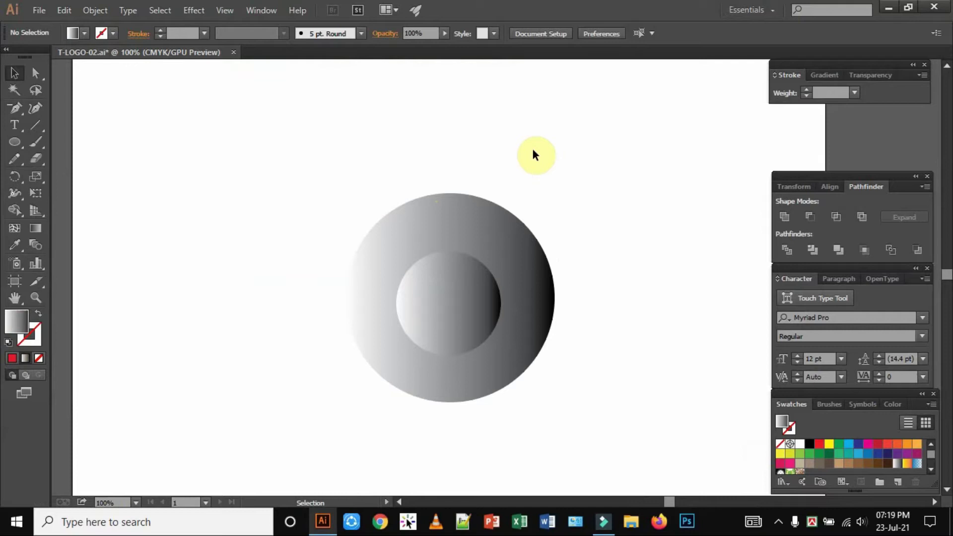
Align both circles on their horizontal centres and bottom edges so the small one sits inside the large one's base
click(451, 291)
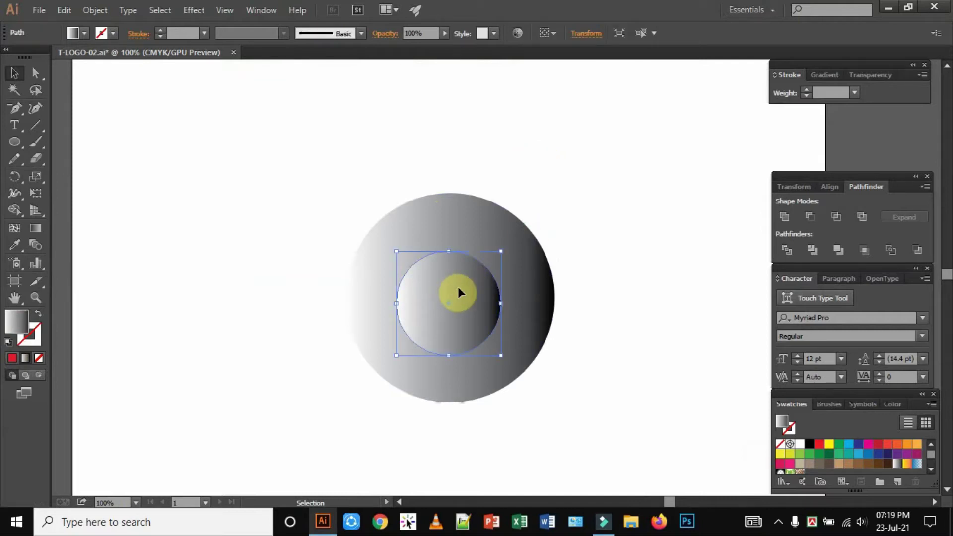
click(459, 209)
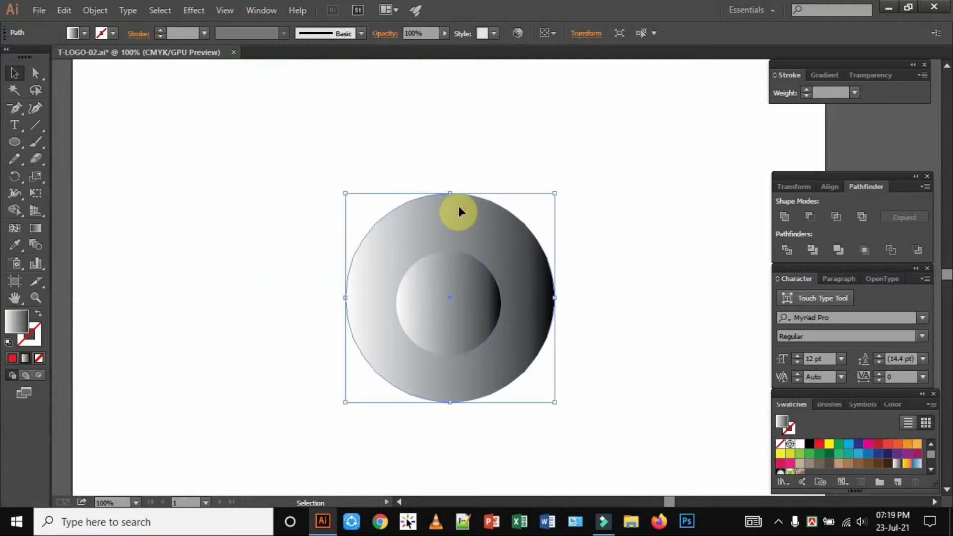
click(278, 136)
drag(261, 127, 590, 407)
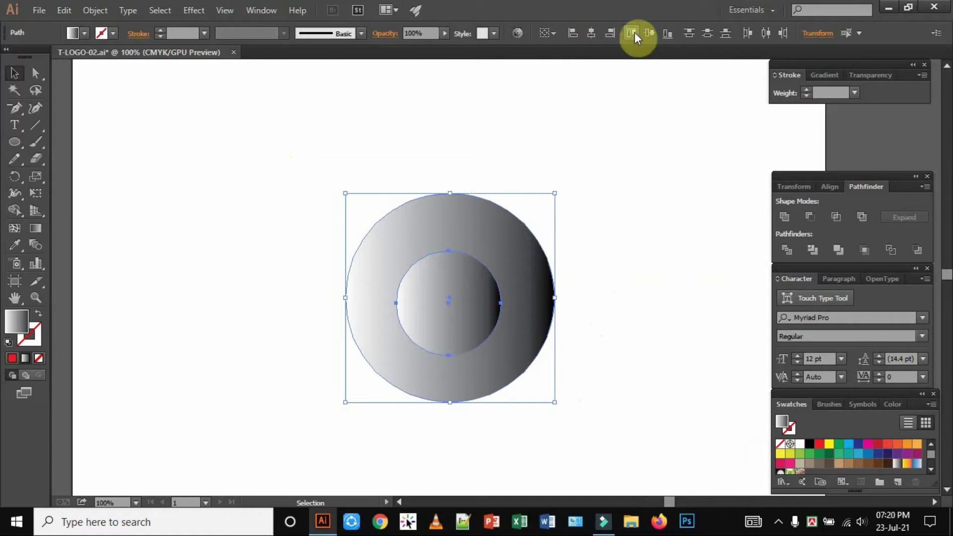
click(590, 34)
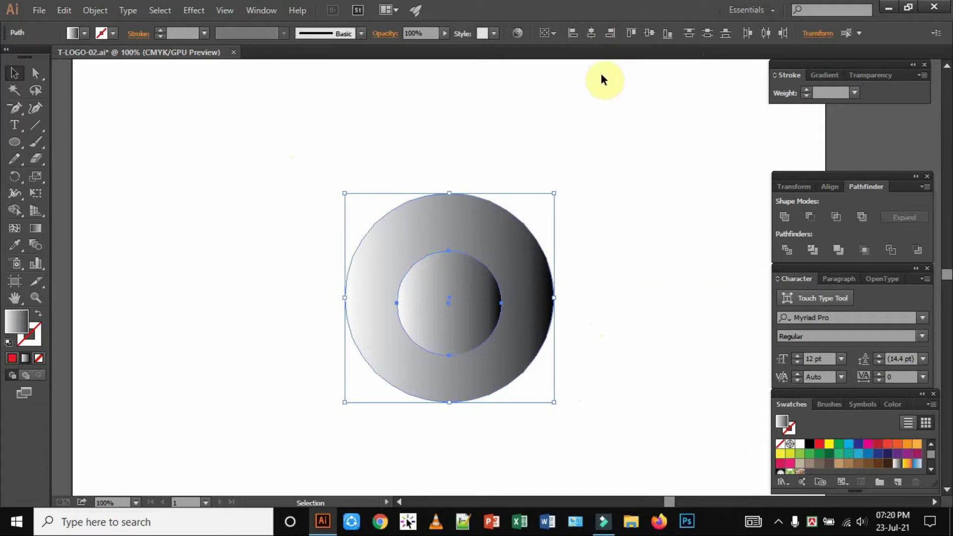
click(667, 35)
click(616, 184)
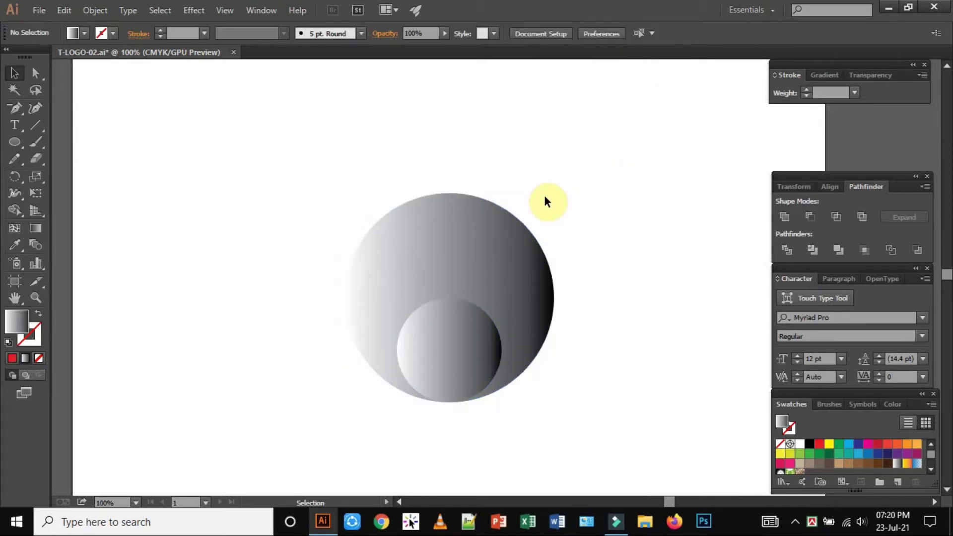
Draw a horizontal line through the large circle's centre, extending past both sides, and give it a white stroke
click(37, 124)
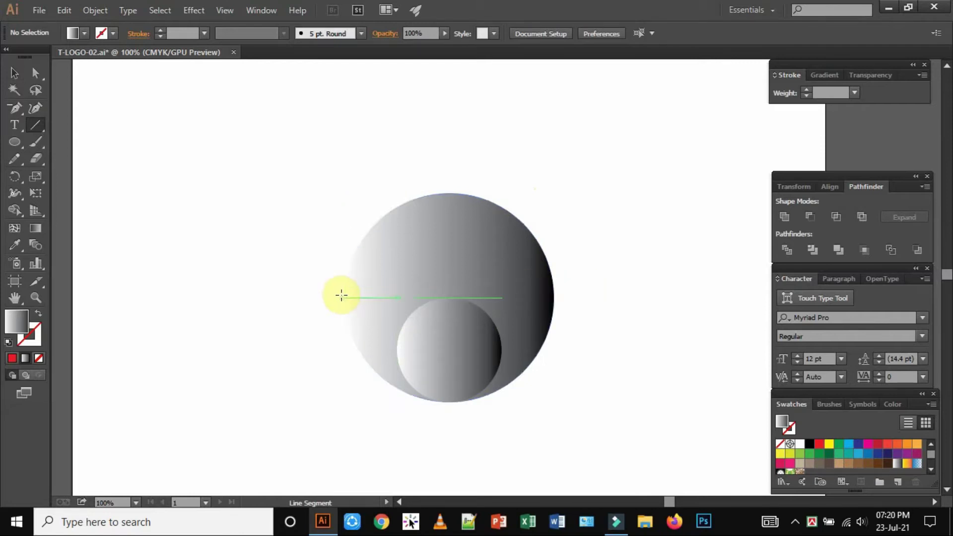
drag(334, 297, 567, 297)
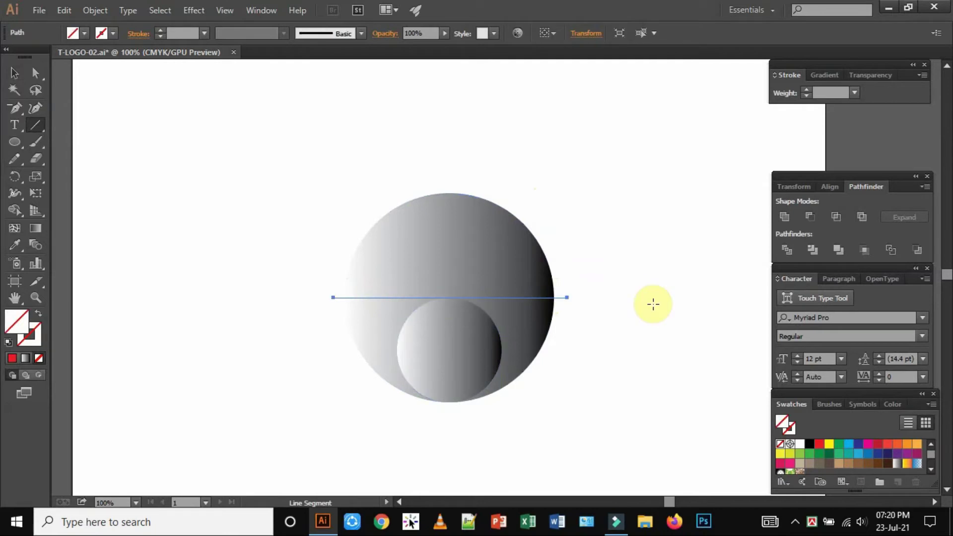
click(37, 340)
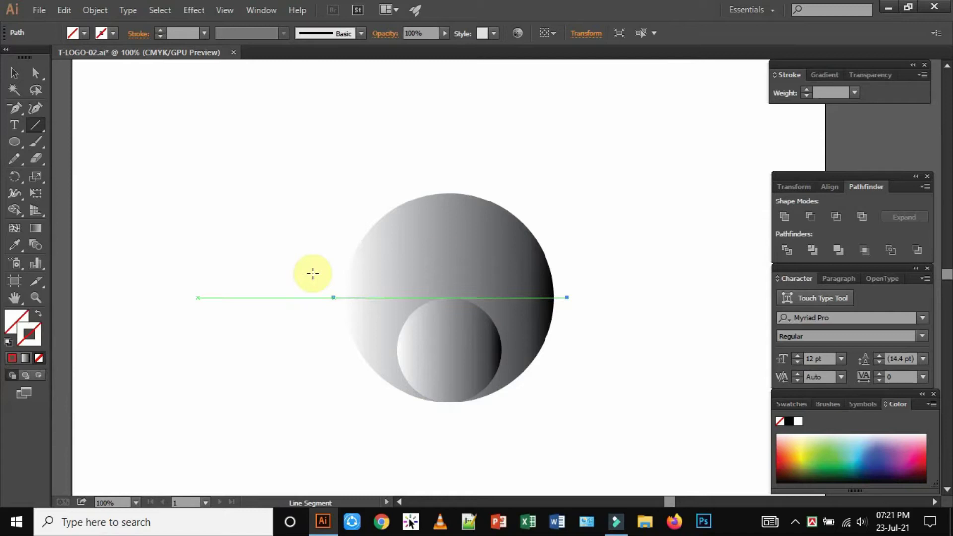
click(800, 423)
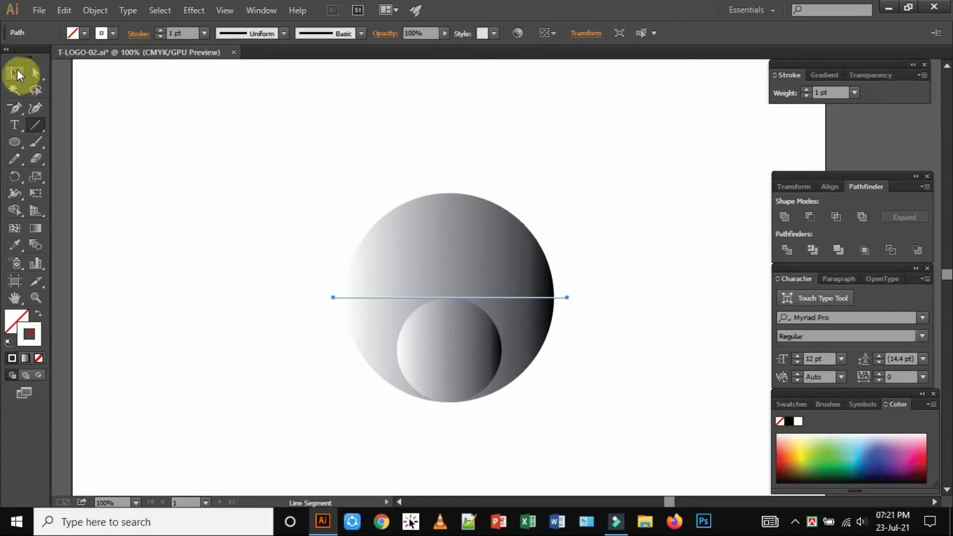
click(17, 70)
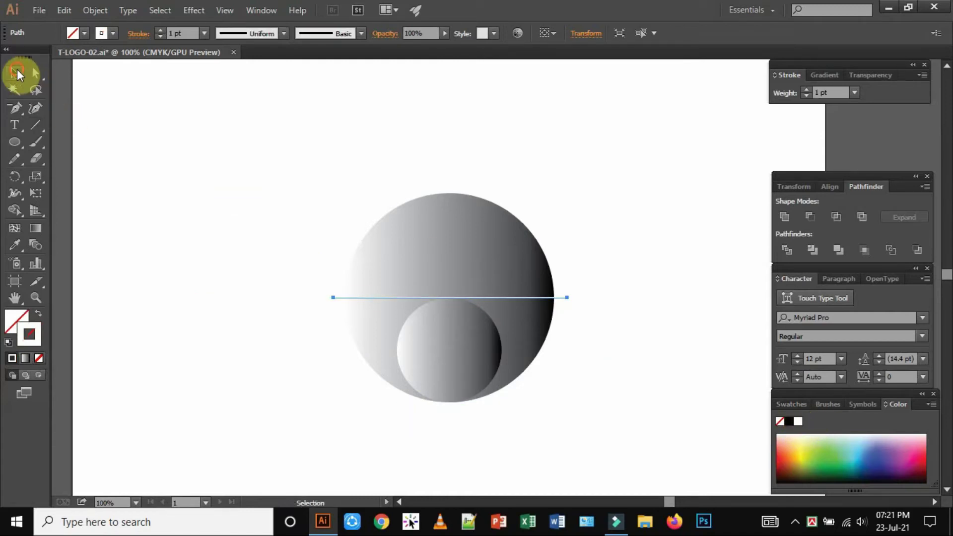
click(314, 135)
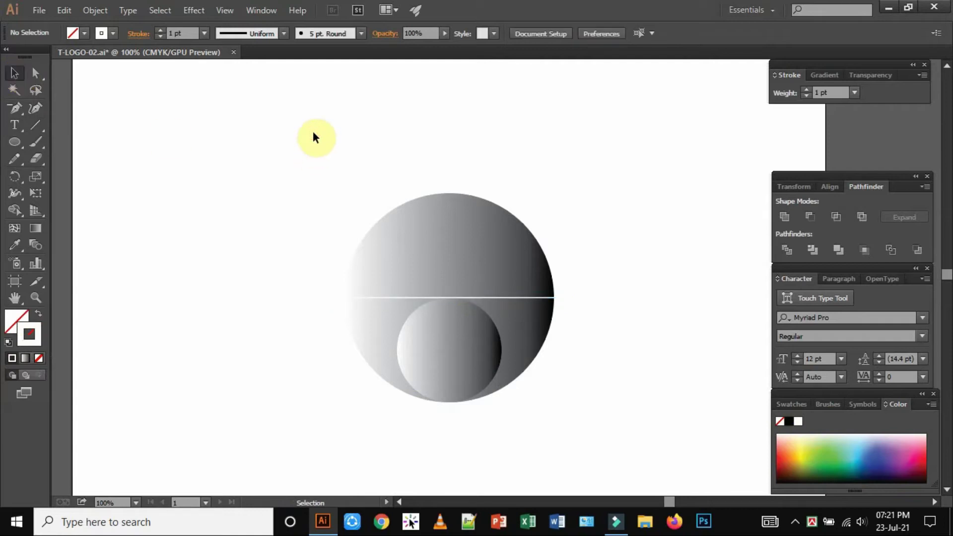
Draw a vertical white line through the centres of both circles, extending beyond the large circle's top and bottom
click(35, 125)
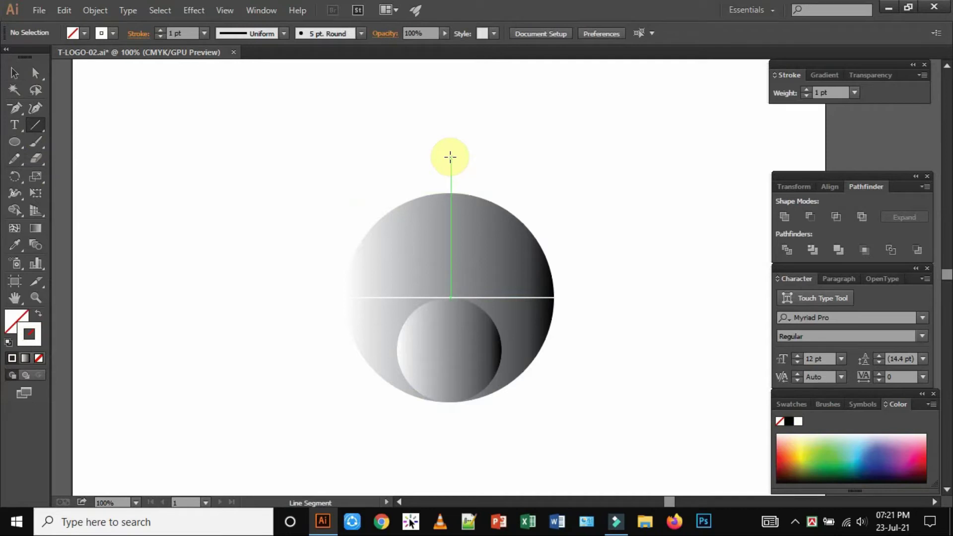
drag(450, 157, 449, 420)
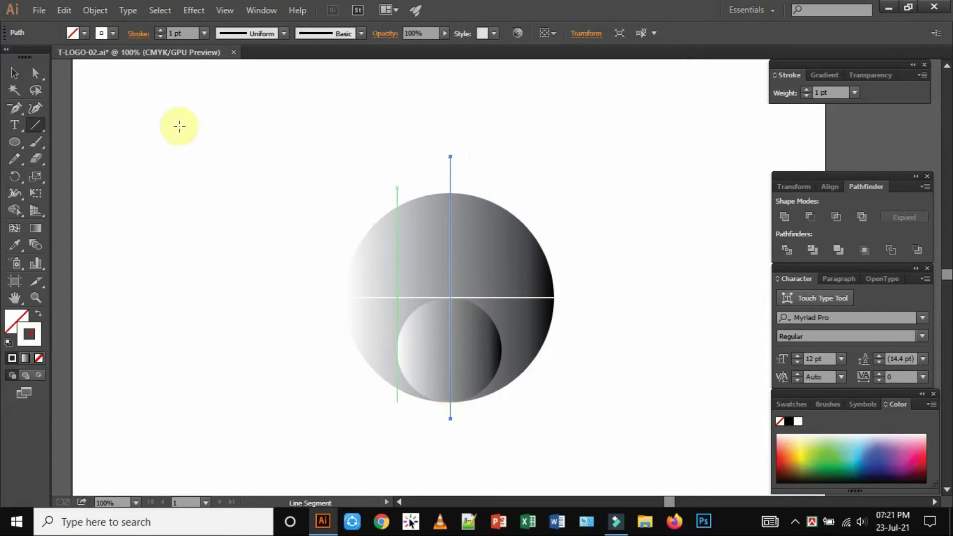
click(15, 73)
click(611, 190)
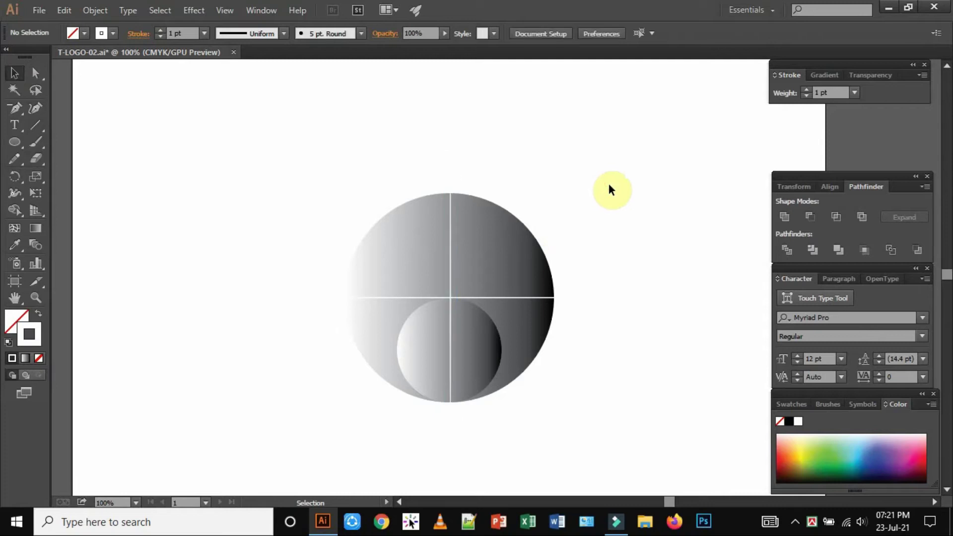
click(546, 340)
click(639, 399)
click(474, 353)
click(646, 386)
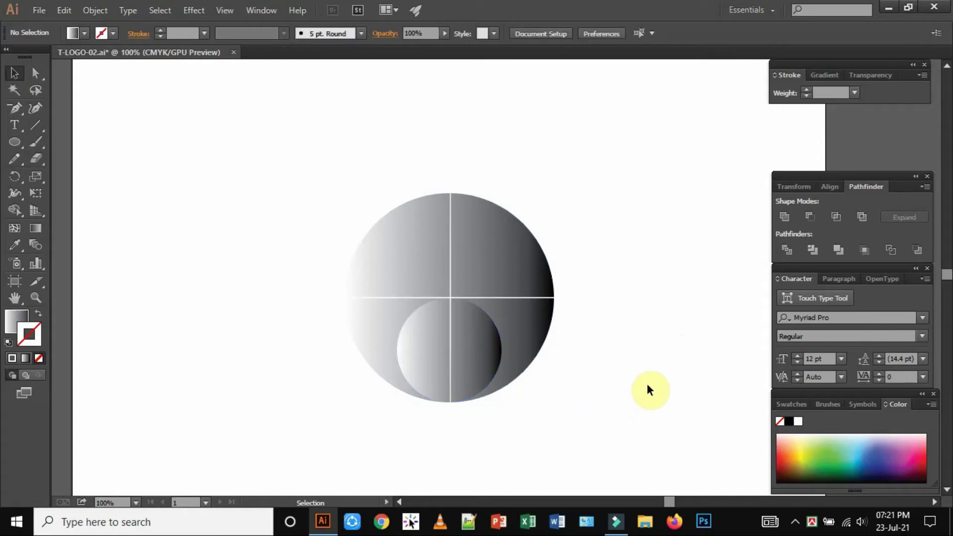
click(527, 330)
click(472, 350)
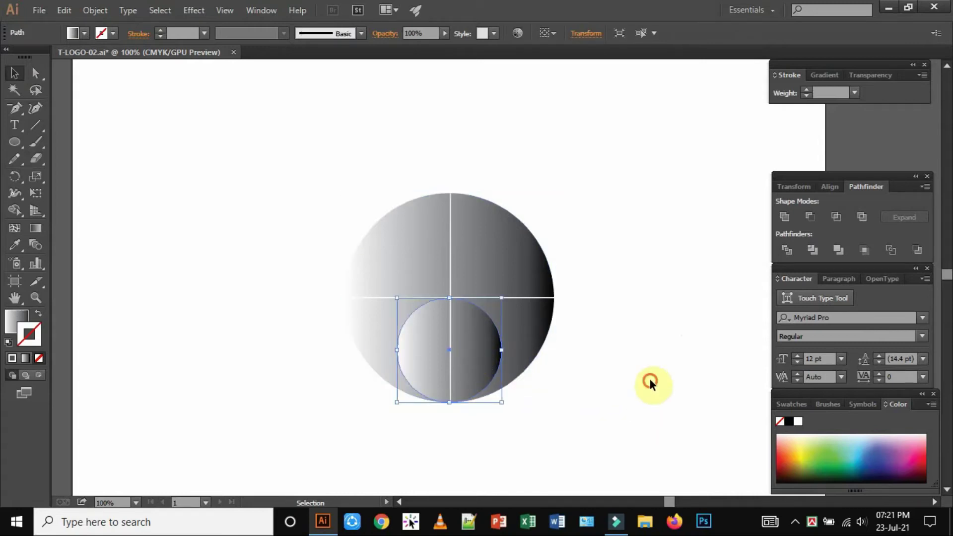
click(650, 382)
click(476, 346)
click(583, 430)
click(472, 349)
click(668, 411)
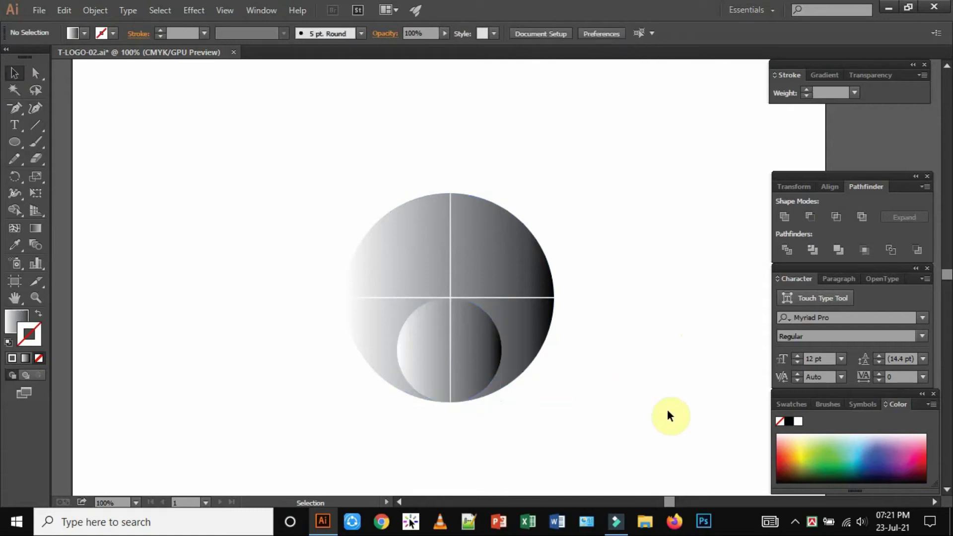
Copy the small circle to the clipboard and leave nothing selected
click(478, 349)
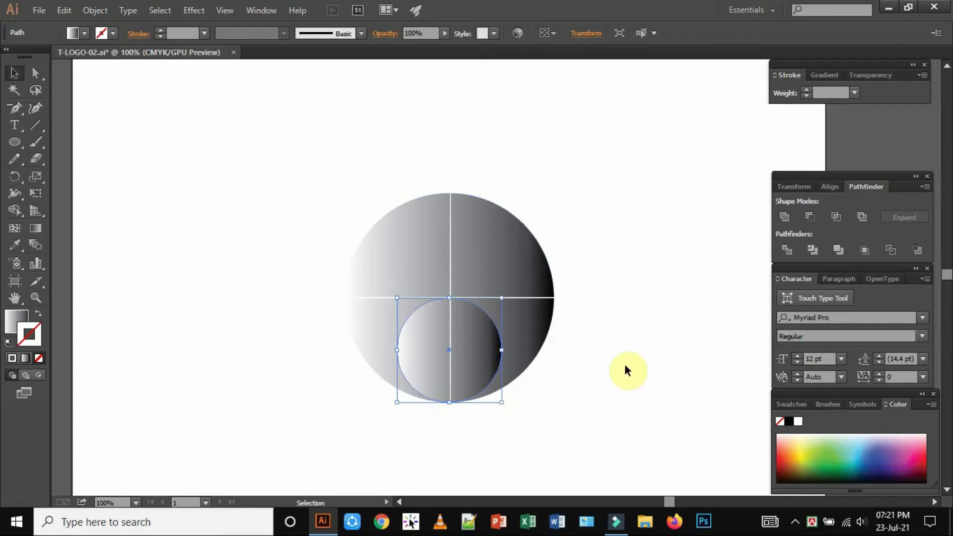
key(a)
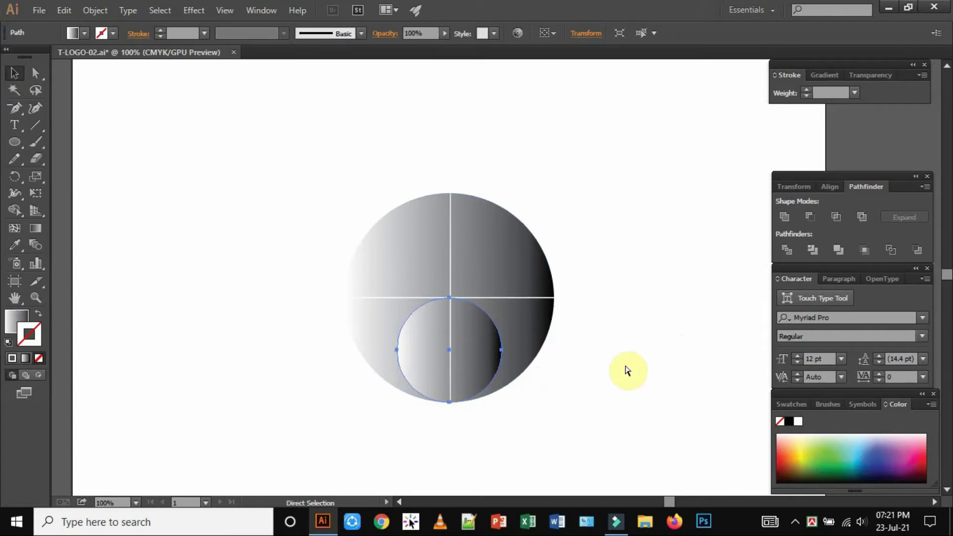
key(v)
click(626, 370)
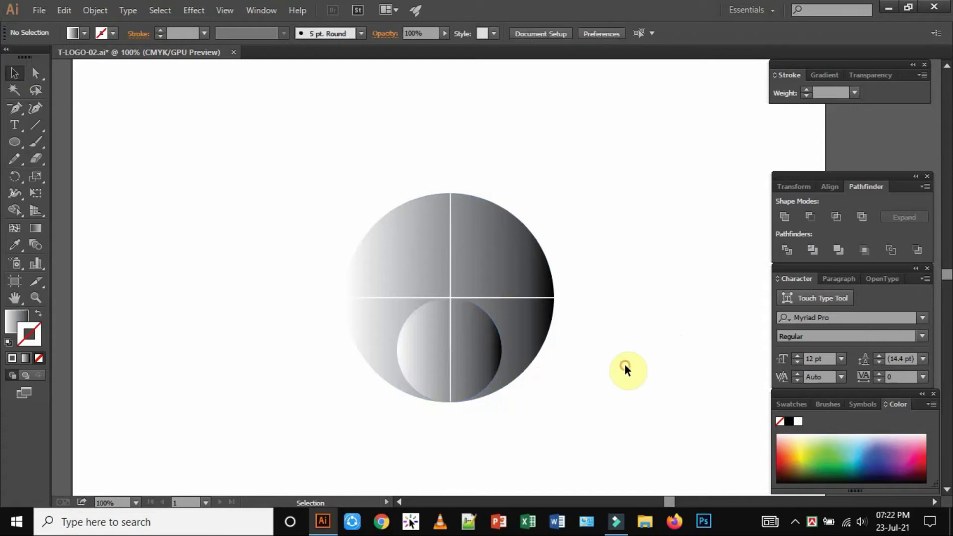
Subtract the small circle from the large circle with the Pathfinder's Minus Front
click(463, 335)
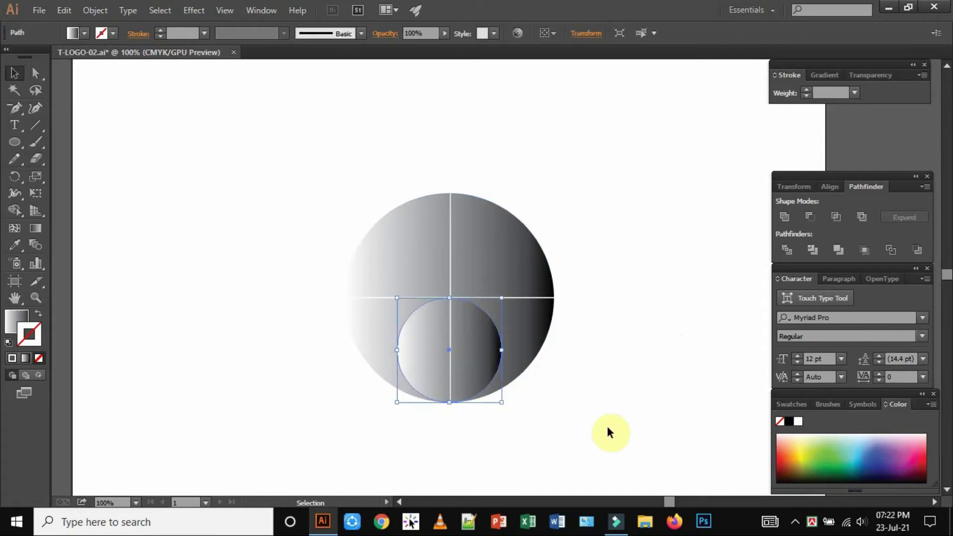
shift+click(529, 326)
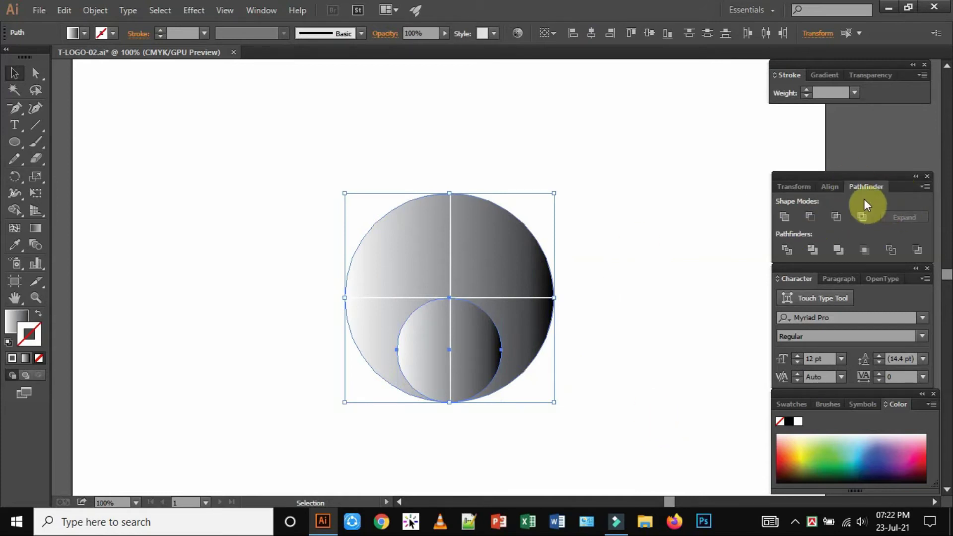
click(809, 217)
click(687, 215)
Use the horizontal white line to cut the ring shape beneath it with Divide Objects Below
click(558, 297)
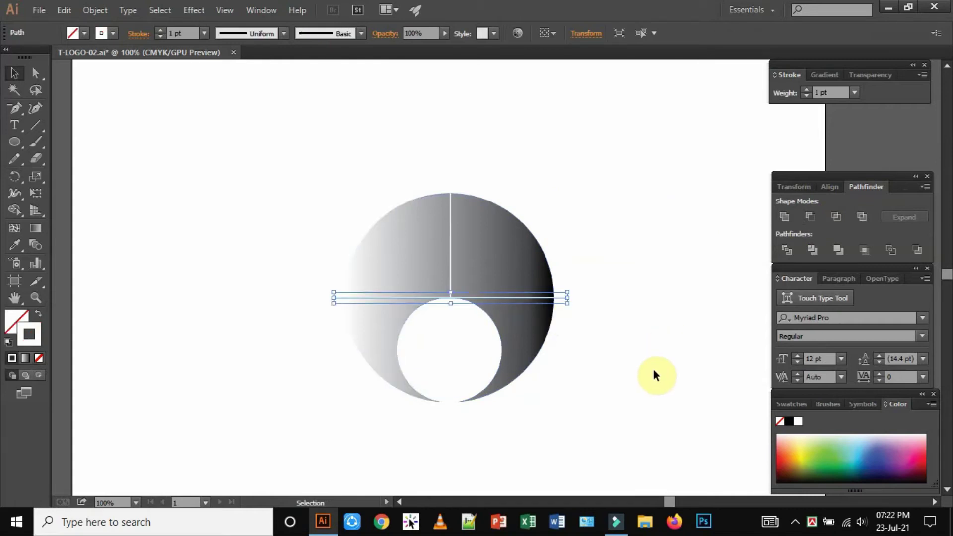
click(95, 10)
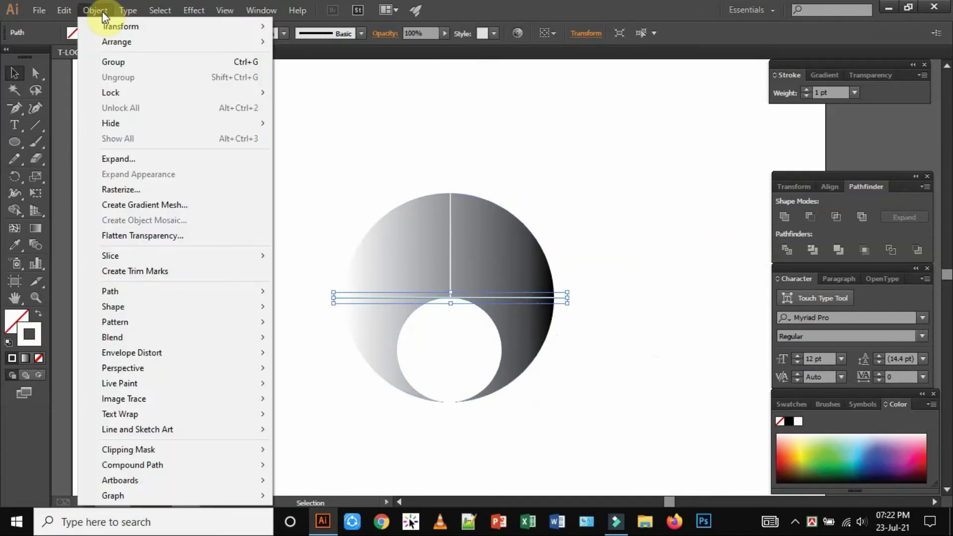
mouse_move(165, 291)
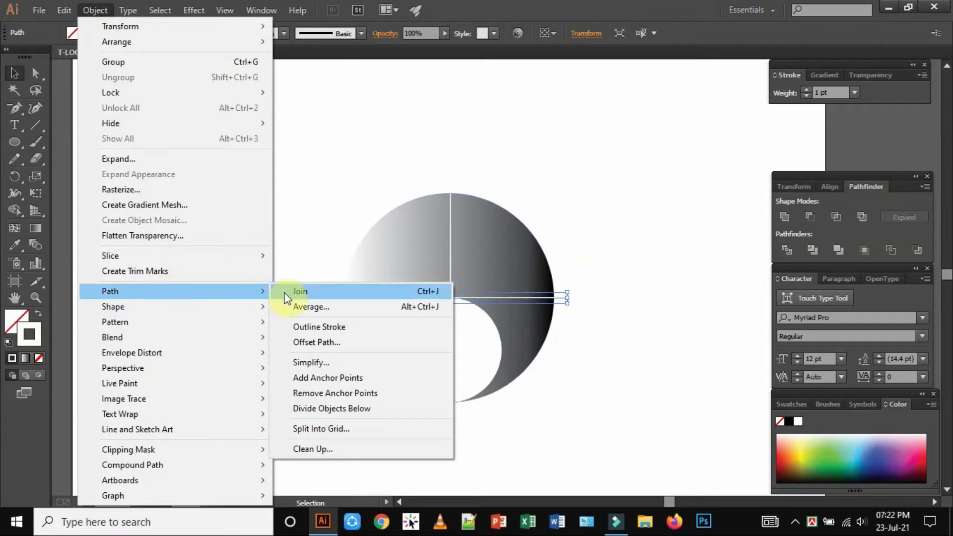
click(364, 407)
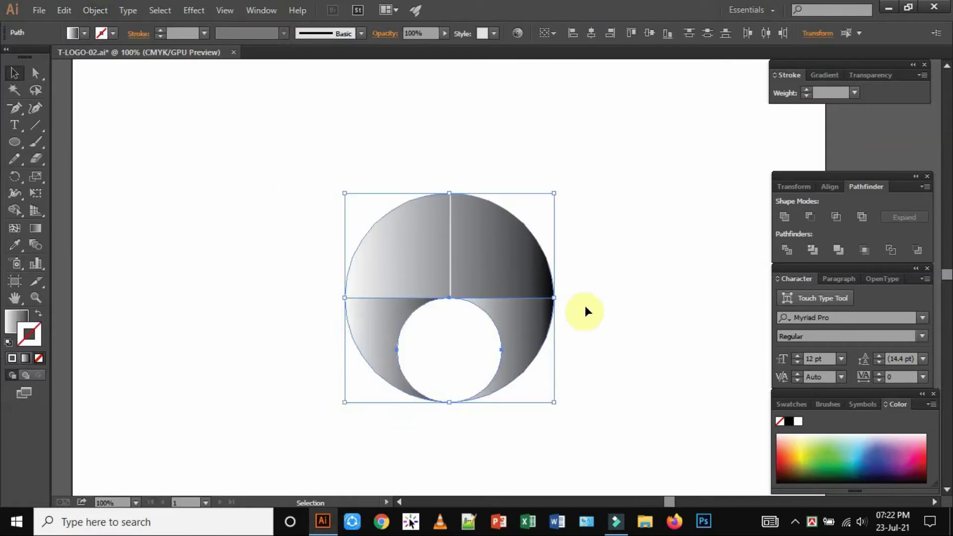
click(679, 274)
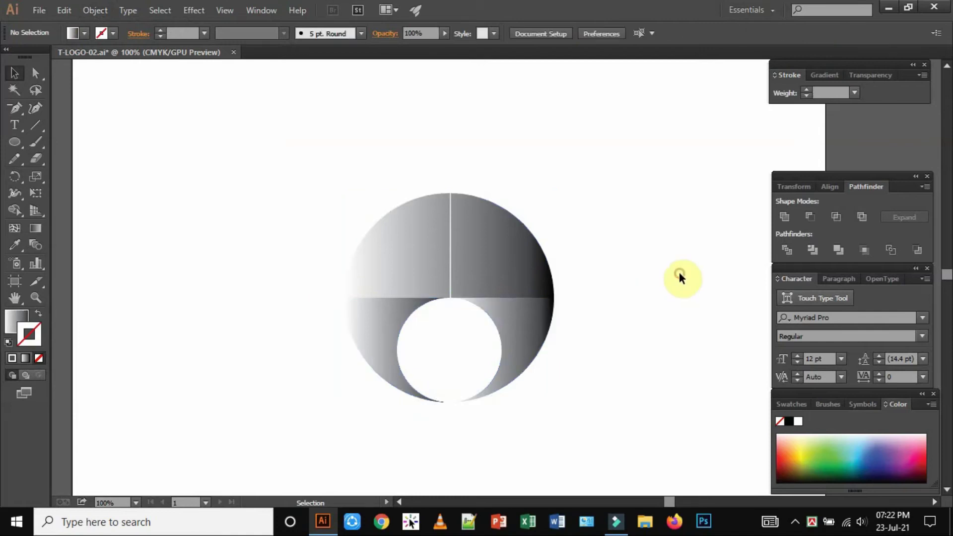
Use the vertical white line to cut the upper and lower halves beneath it with Divide Objects Below
click(450, 170)
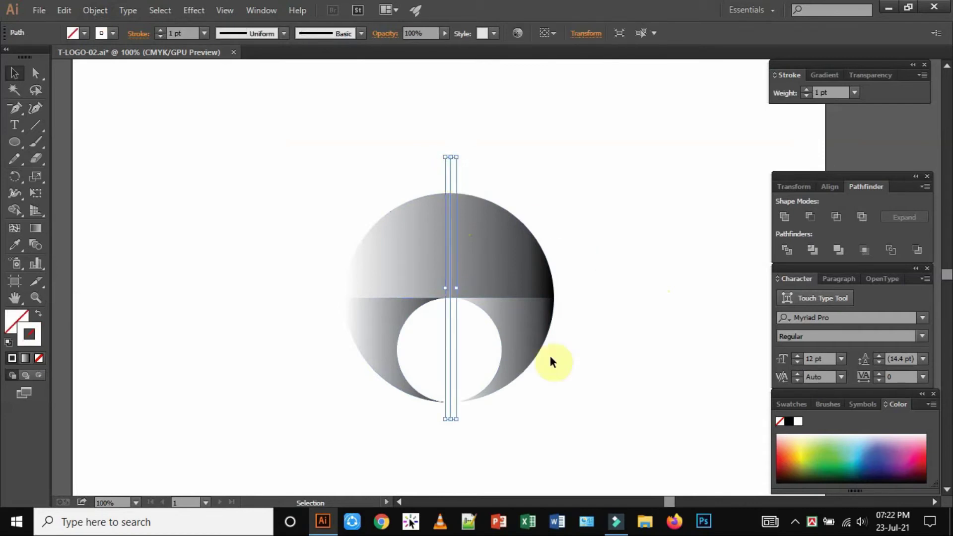
click(99, 10)
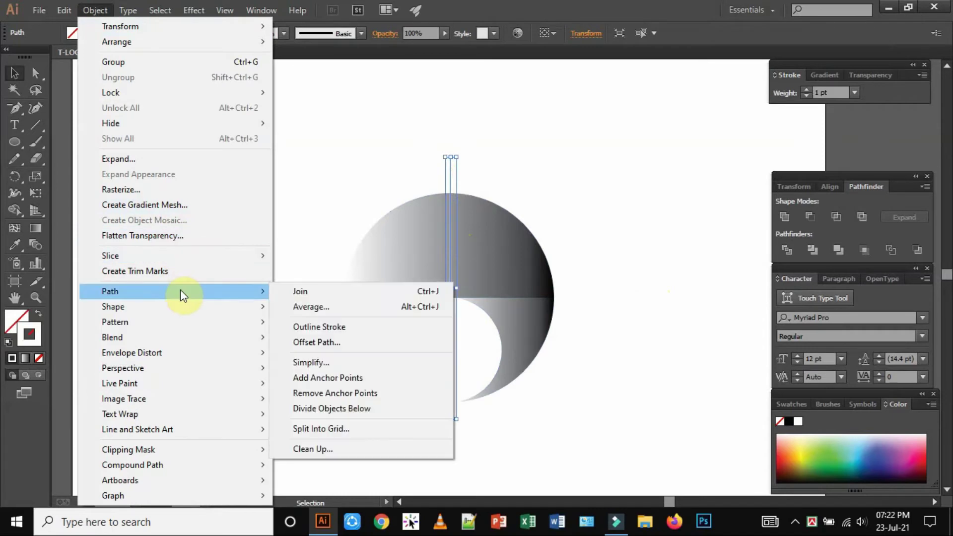
click(343, 412)
Select each quarter of the divided shape in turn to check that it is a separate piece
click(550, 303)
click(510, 255)
click(404, 268)
click(380, 330)
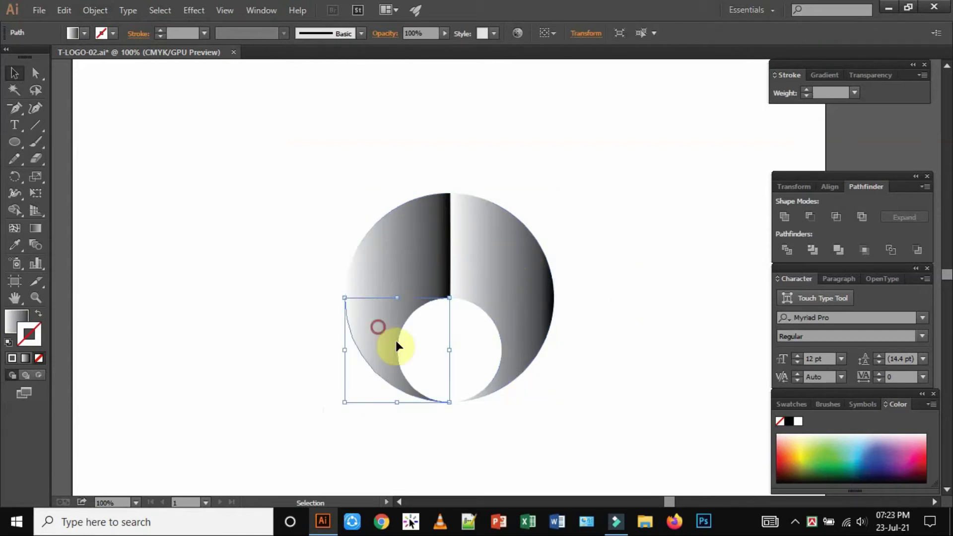
click(508, 344)
click(503, 252)
click(427, 241)
click(369, 344)
click(547, 394)
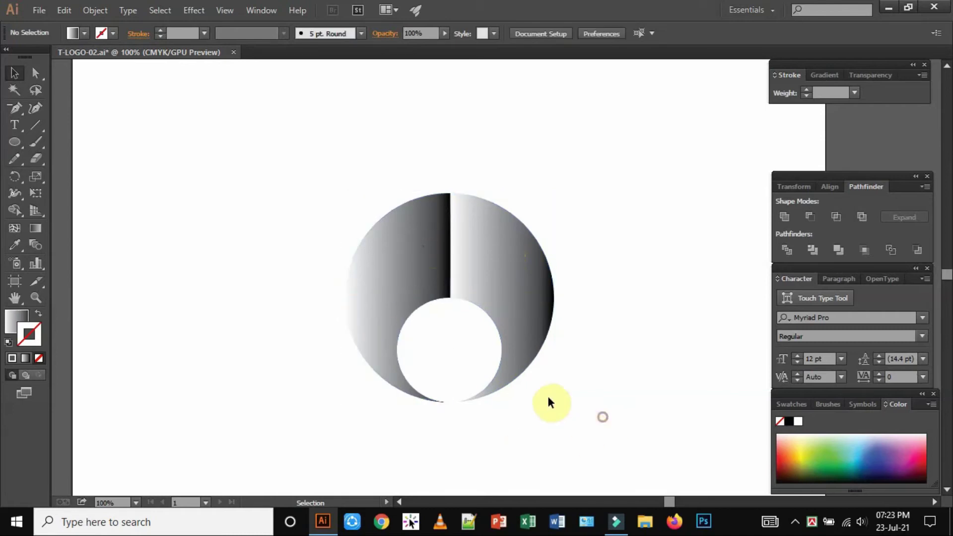
Delete the lower-right, upper-right and upper-left quarters, keeping only the lower-left piece
click(519, 326)
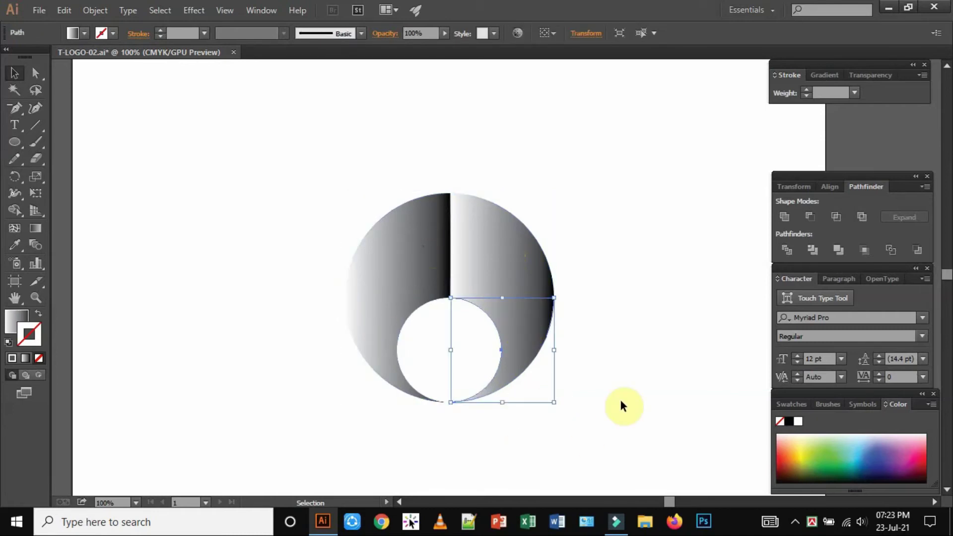
key(Delete)
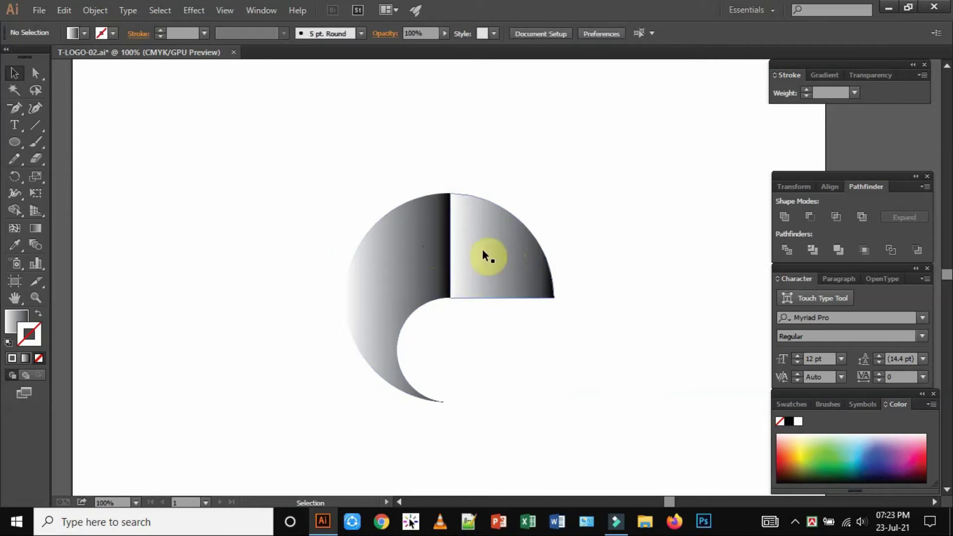
click(482, 251)
key(Delete)
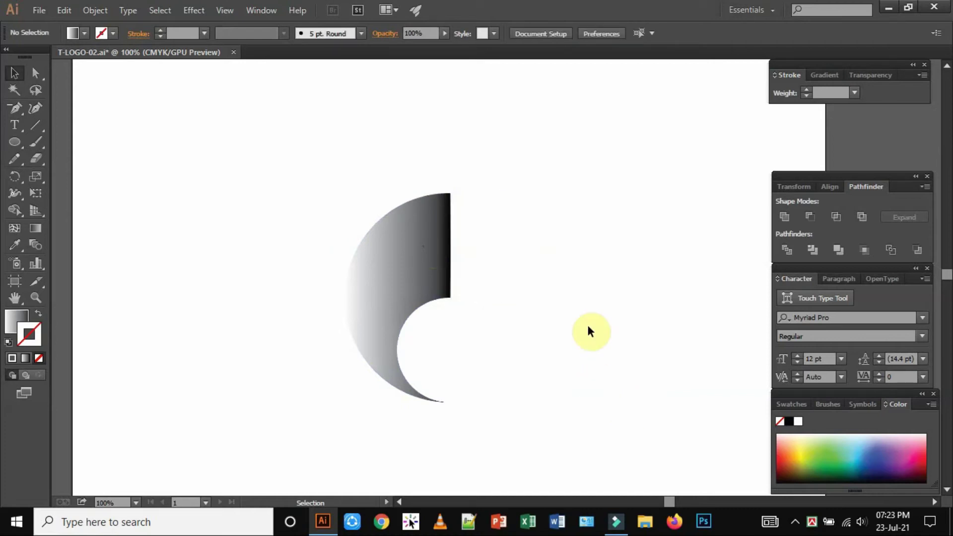
click(406, 246)
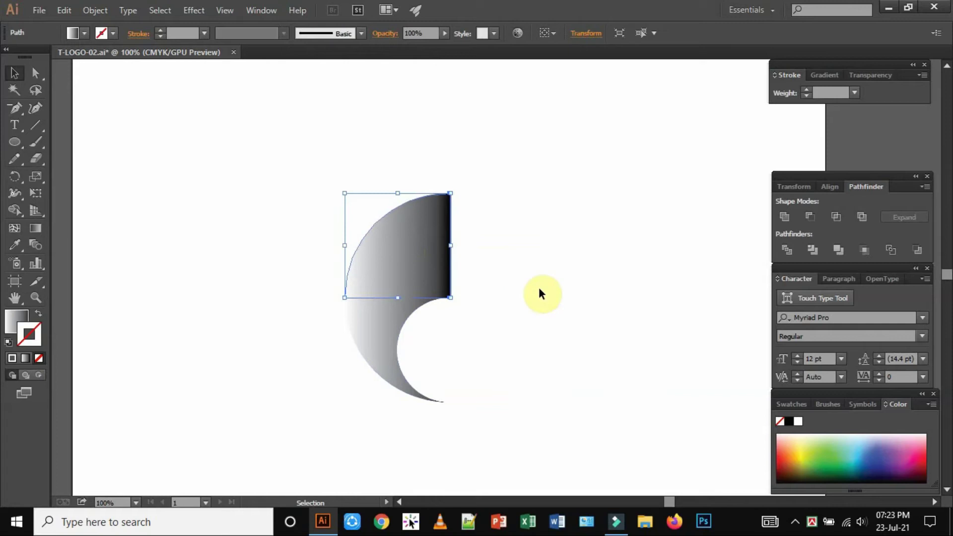
key(Delete)
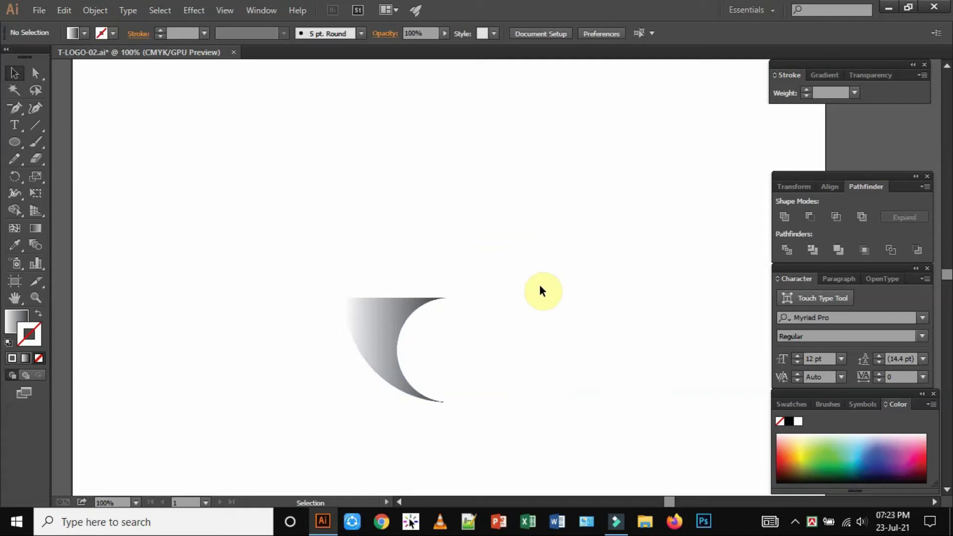
Paste the copied small circle in place in front of the remaining piece and deselect it
key(a)
key(ctrl+f)
click(647, 359)
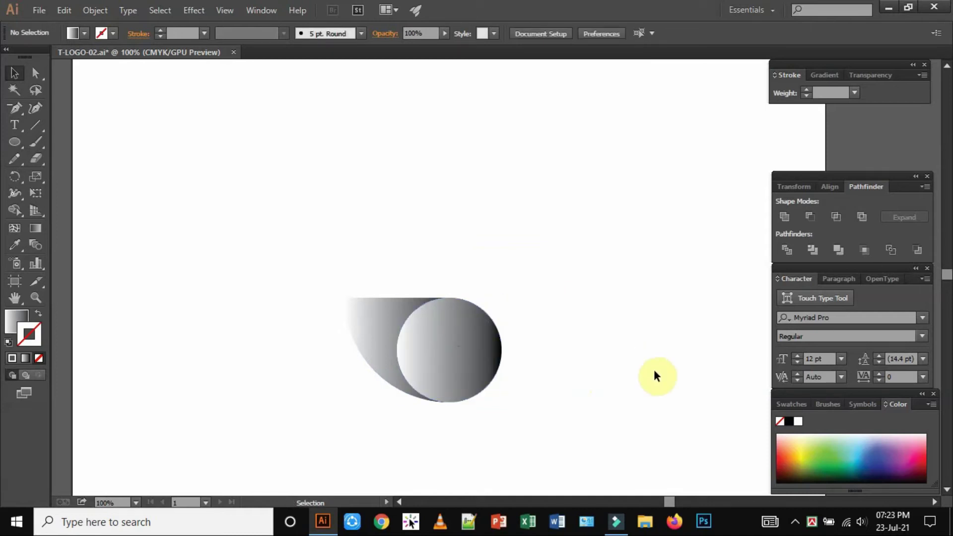
Remove the upper-right anchor point of the lower-left piece with the Delete Anchor Point tool, forming a leaf shape
click(371, 320)
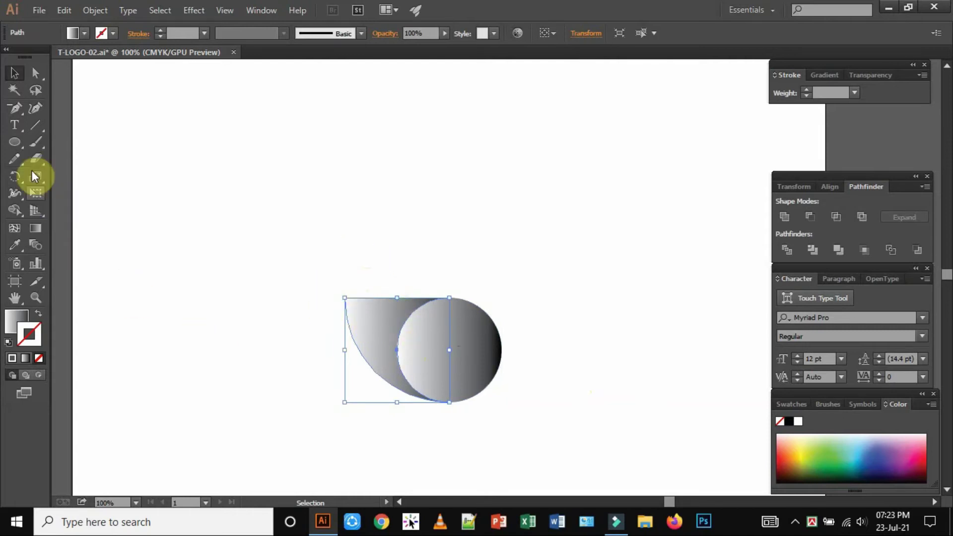
click(23, 114)
click(24, 114)
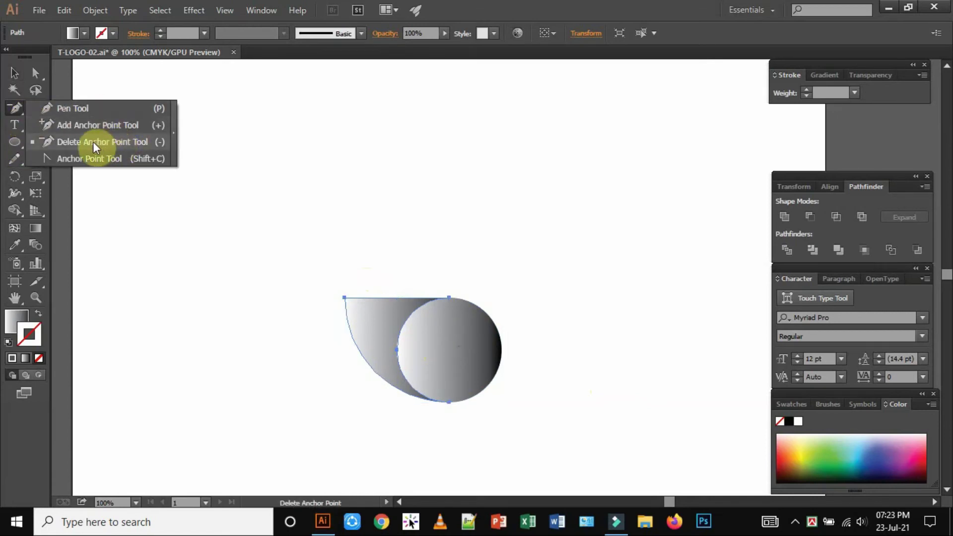
click(124, 141)
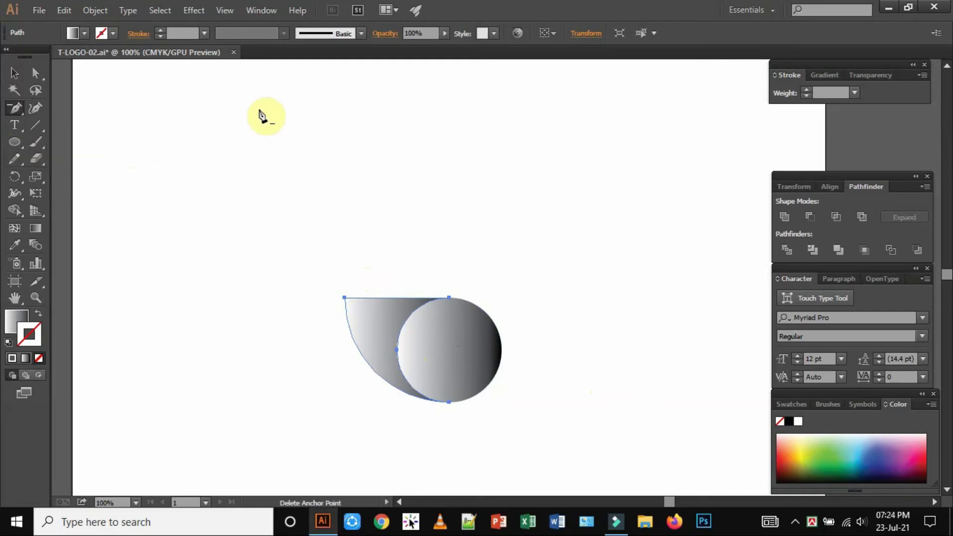
click(449, 299)
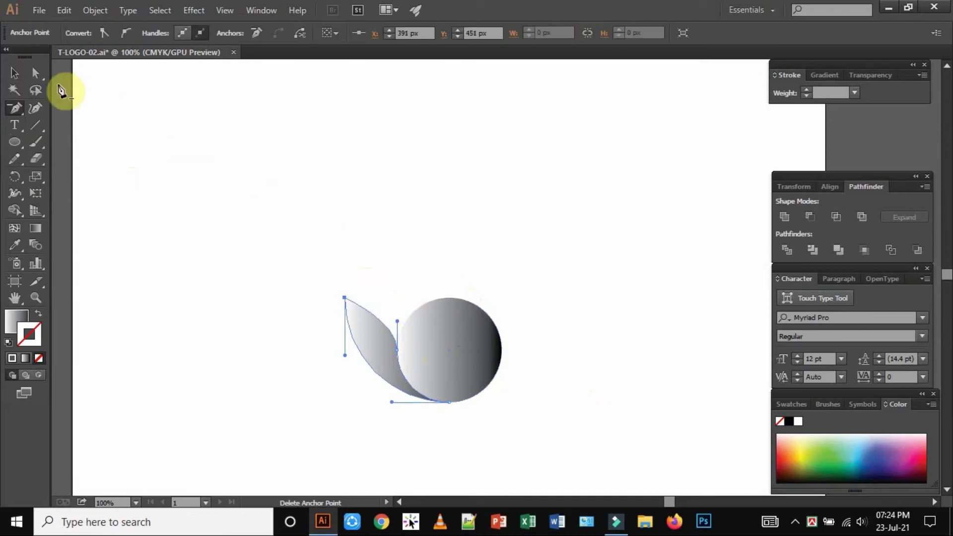
Lengthen the upper direction handle of the leaf's middle anchor upward to make its inner curve rounder
click(13, 73)
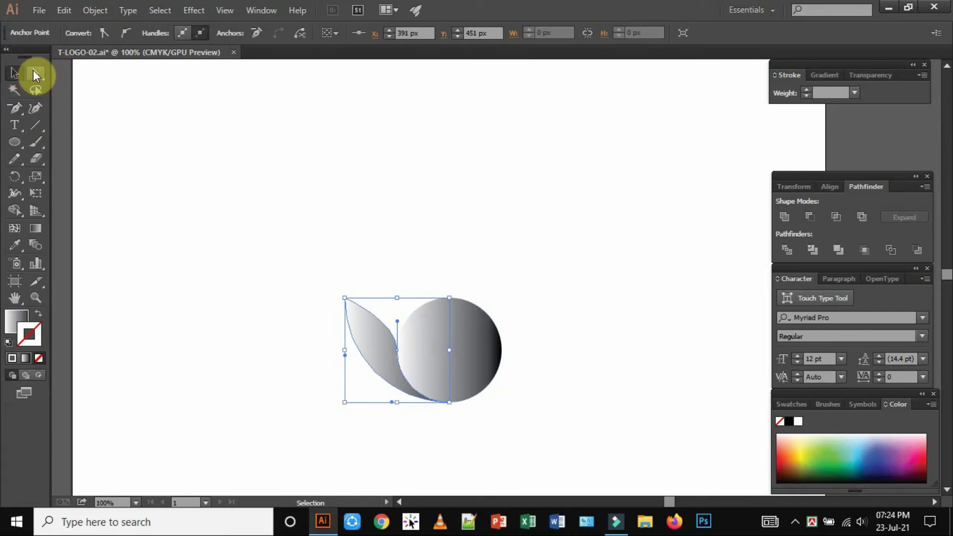
click(35, 74)
click(383, 324)
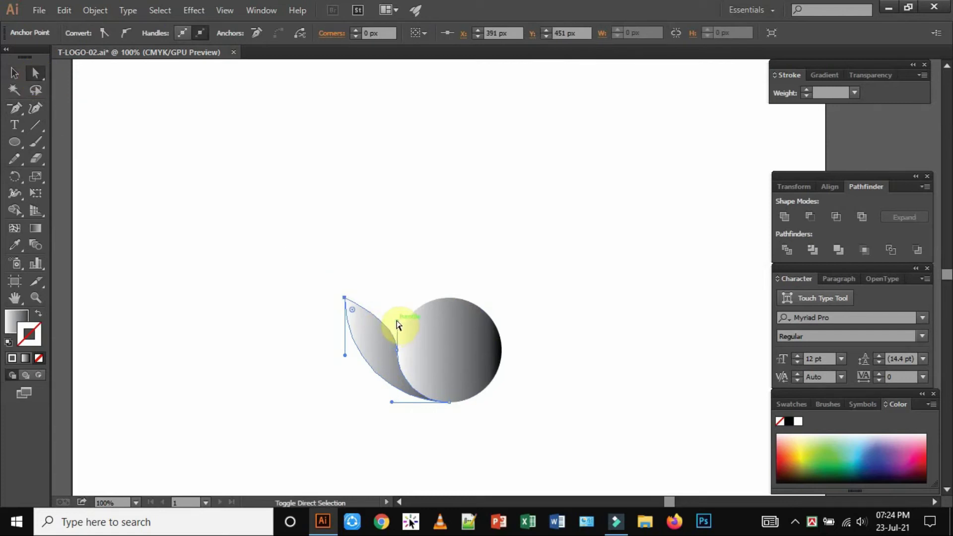
drag(396, 319, 398, 308)
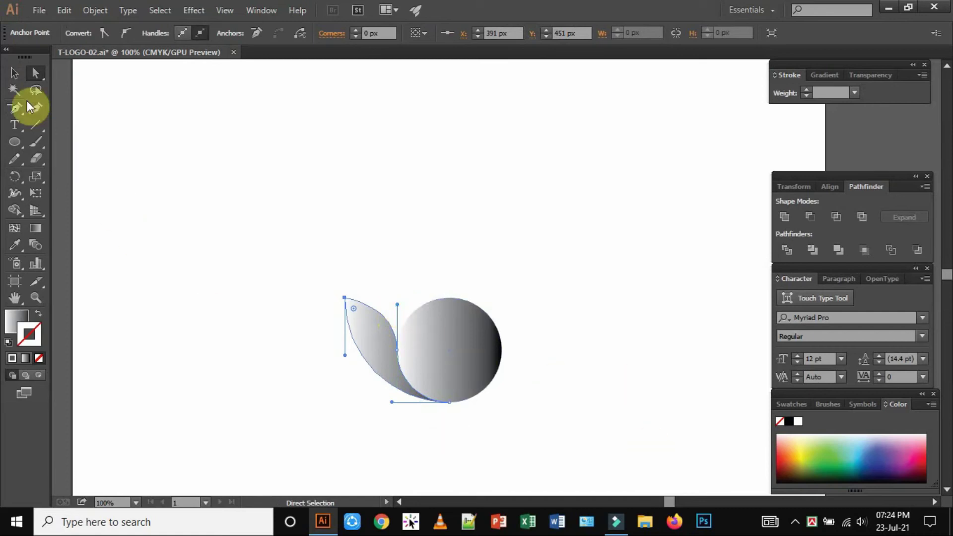
click(14, 73)
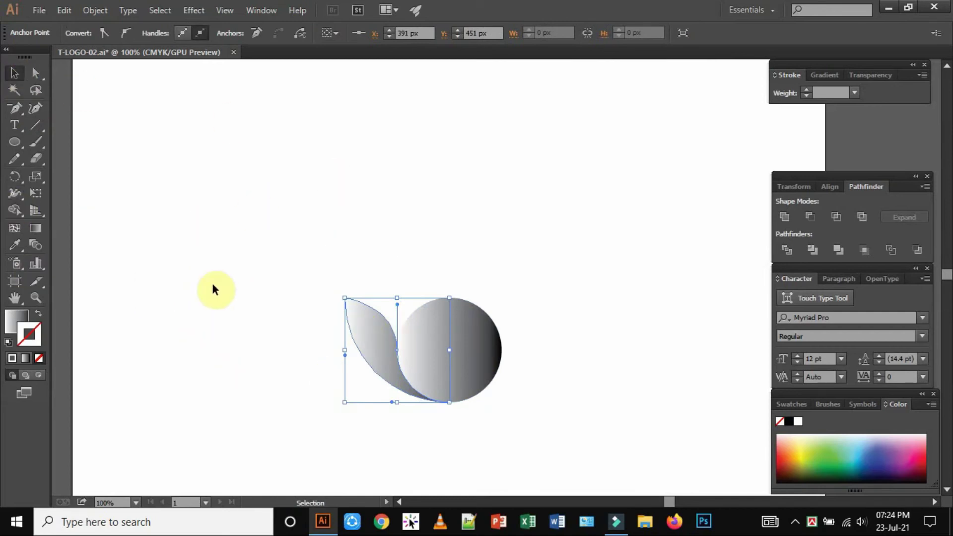
click(14, 177)
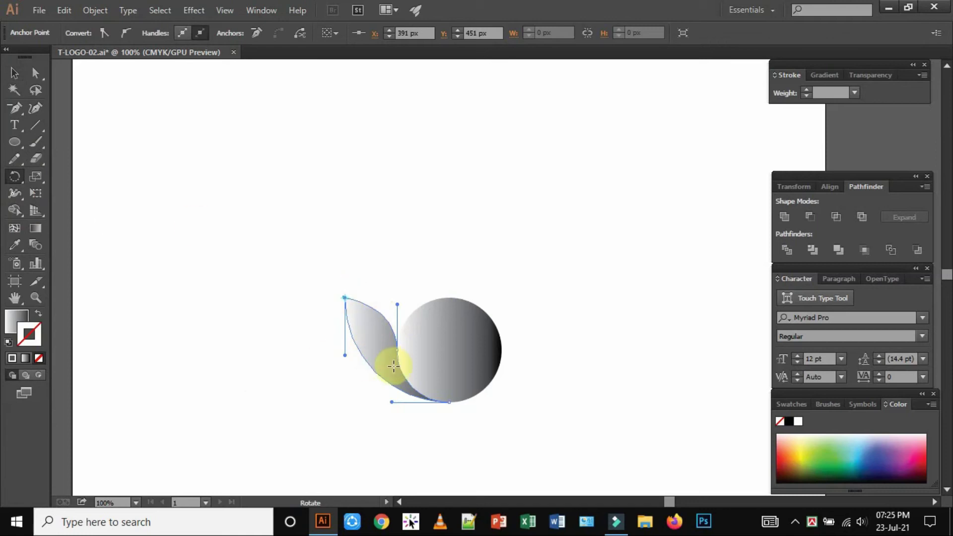
click(19, 72)
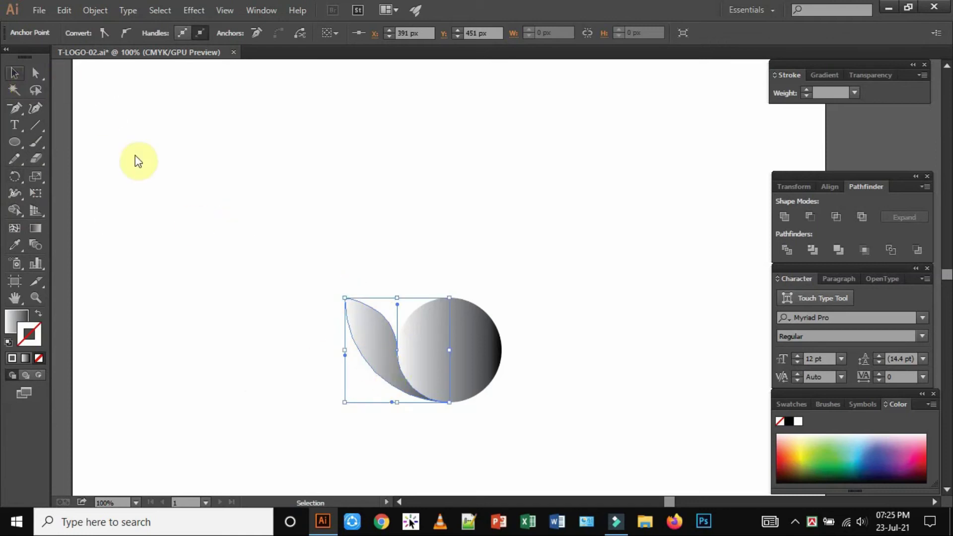
click(208, 159)
Select the whole leaf and set its rotation pivot to the centre of the small circle with the Rotate tool
click(371, 331)
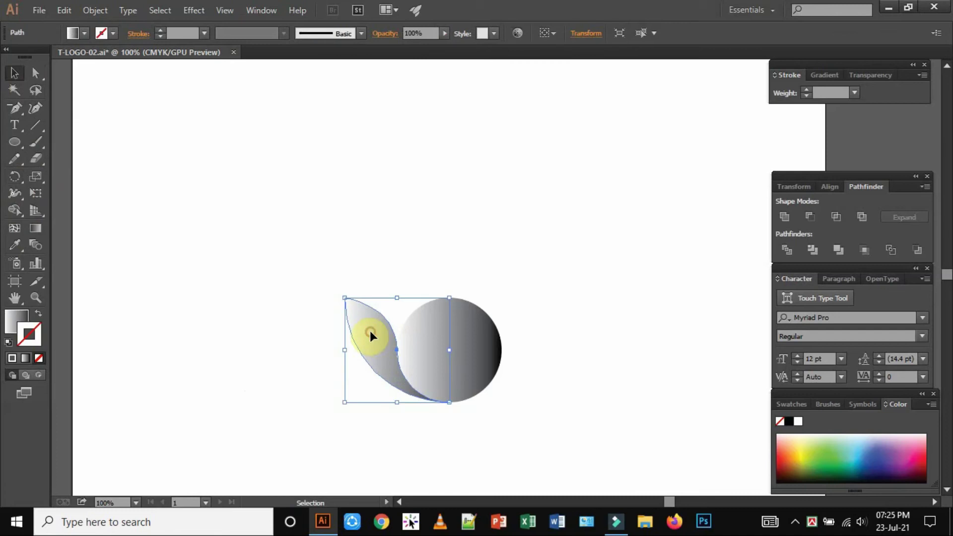
click(15, 180)
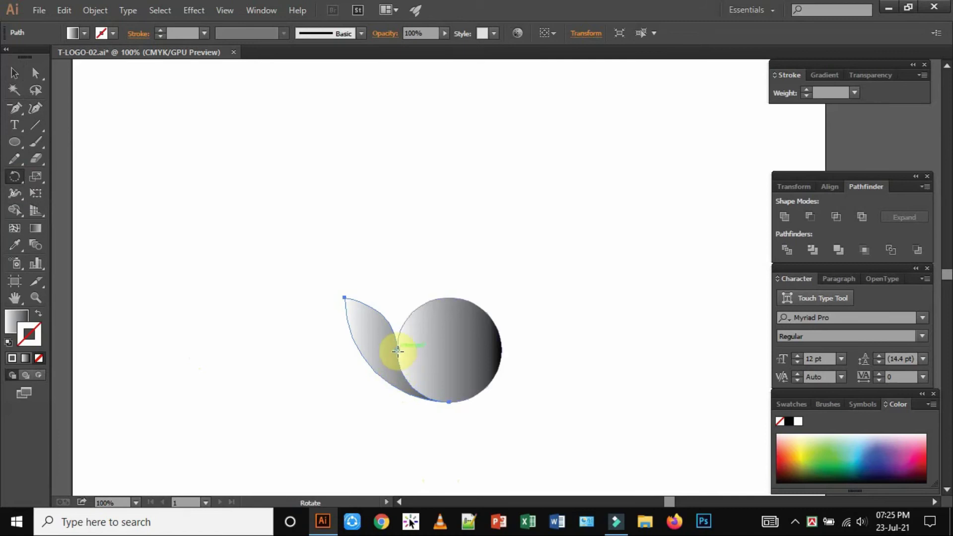
mouse_move(396, 351)
mouse_down()
mouse_move(404, 380)
mouse_move(341, 304)
mouse_move(357, 289)
mouse_move(347, 334)
mouse_move(347, 290)
mouse_move(372, 393)
mouse_move(396, 351)
mouse_up()
drag(395, 351, 397, 352)
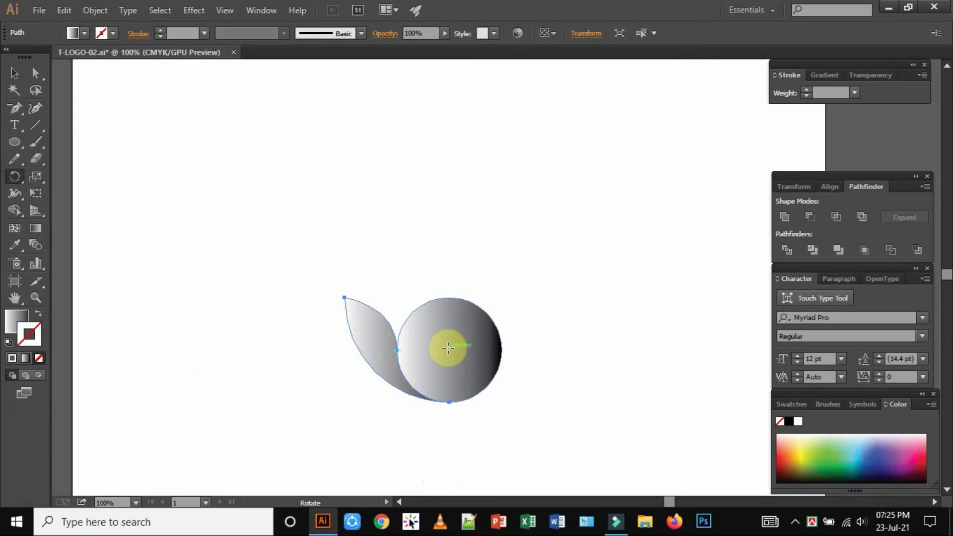
click(448, 349)
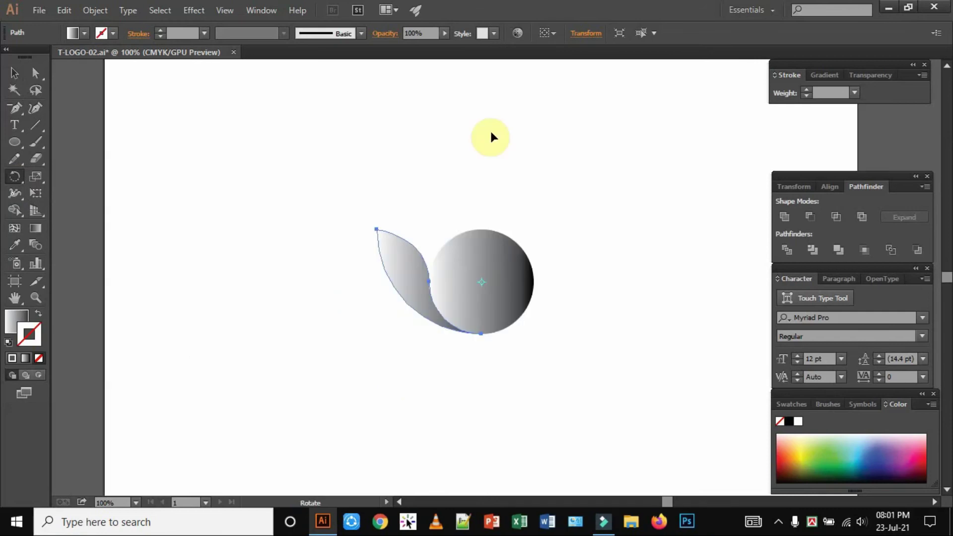
Rotate a copy of the leaf about 18° clockwise around the small circle's centre, keeping the original leaf
key(v)
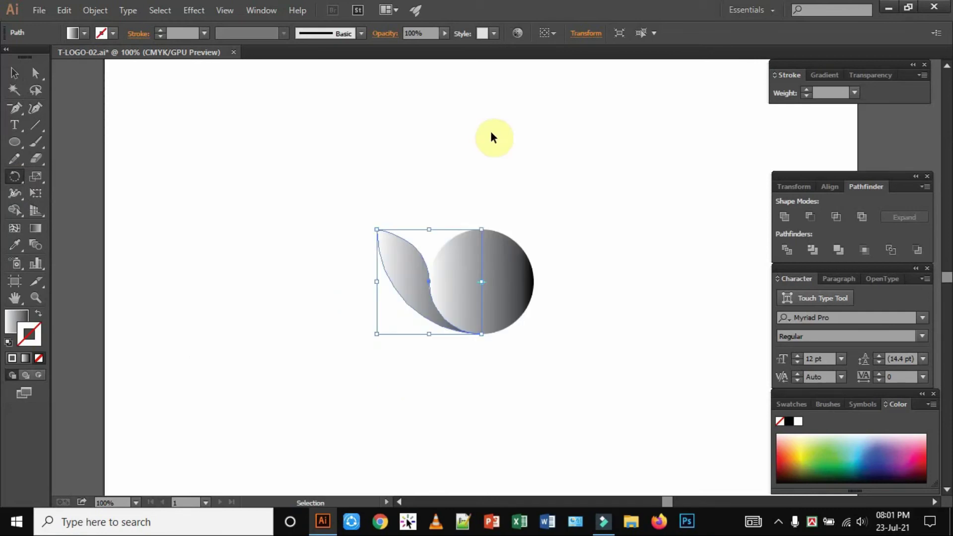
key(ctrl+equal)
key(ctrl+equal)
key(ctrl+equal)
key(r)
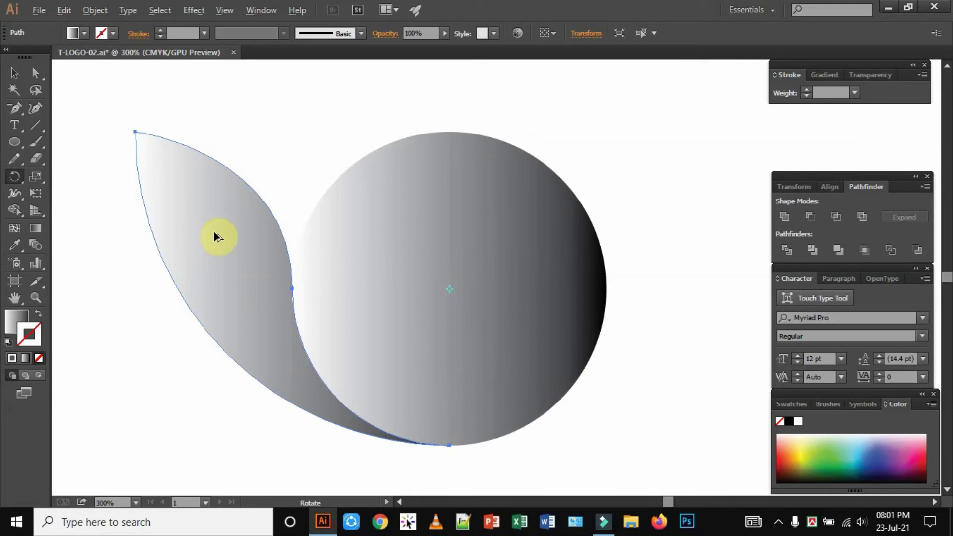
drag(214, 237, 279, 198)
drag(291, 194, 288, 193)
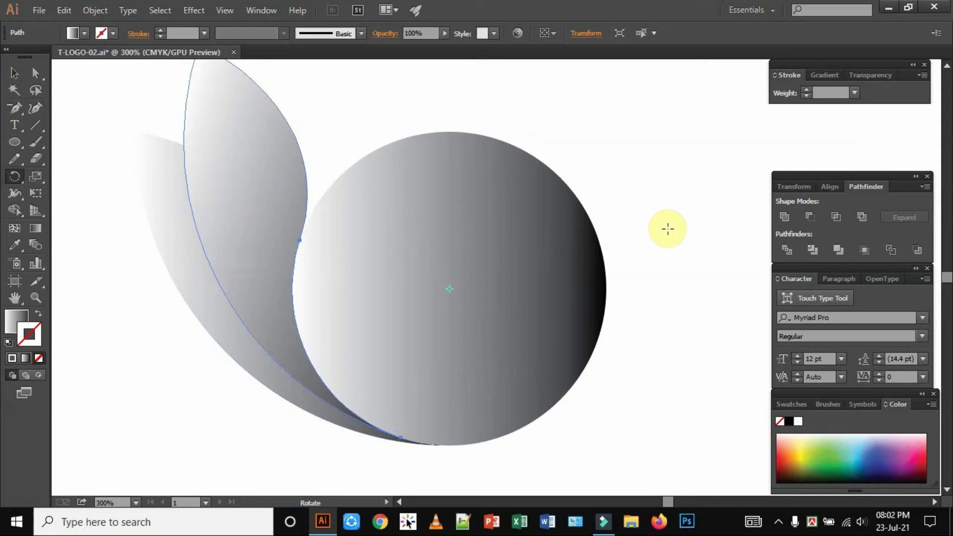
Repeat the copy rotation twice to complete a fan of four overlapping leaves around the circle
key(v)
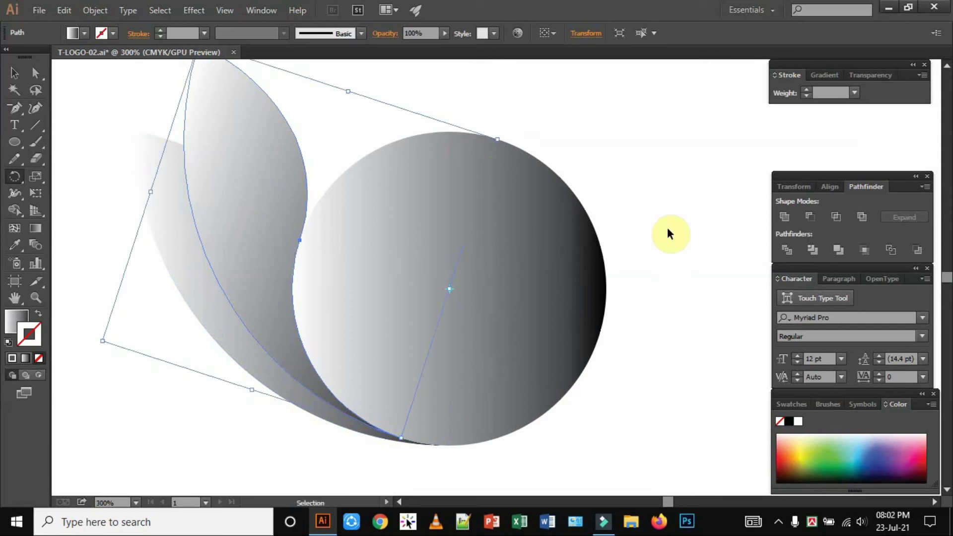
key(ctrl+d)
key(ctrl+d)
key(r)
drag(337, 151, 438, 235)
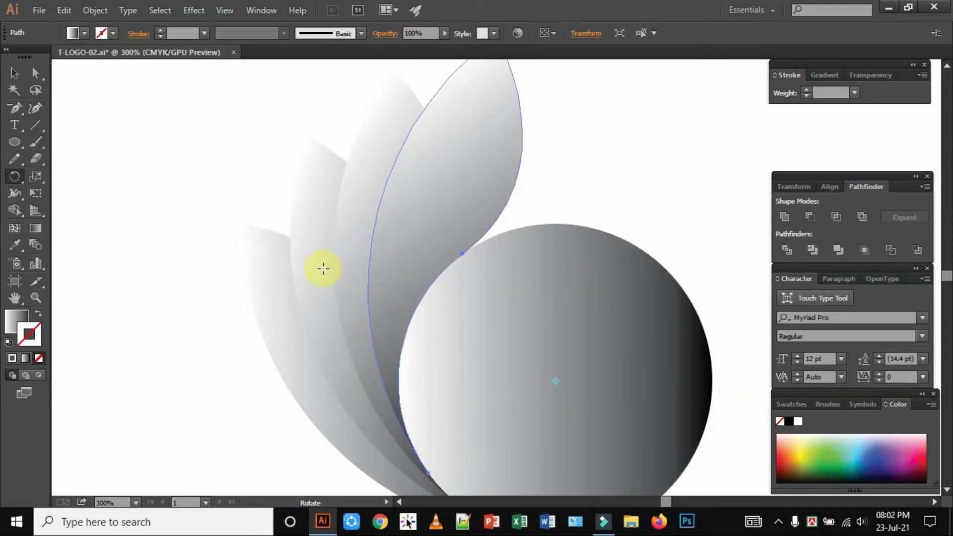
Delete the small gradient circle in front of the leaves
click(15, 74)
click(680, 379)
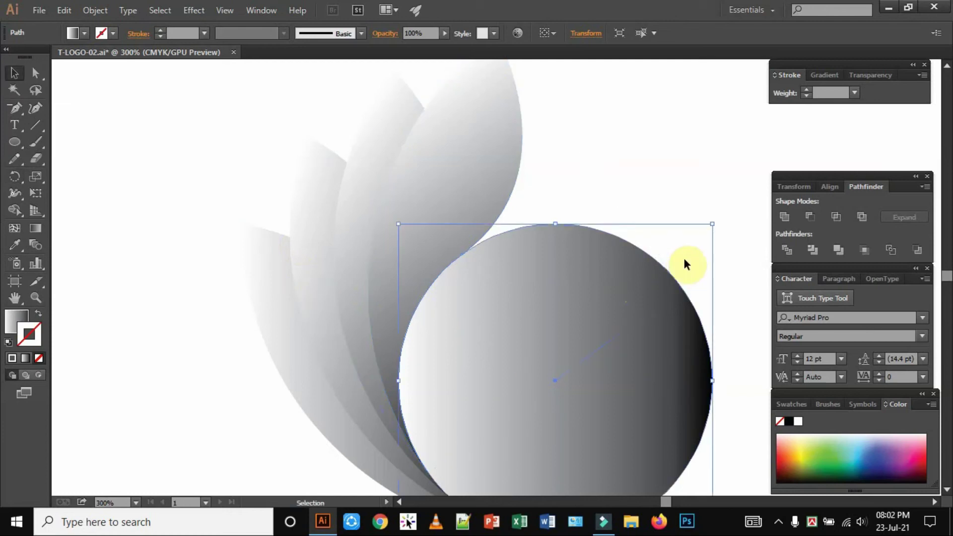
key(Delete)
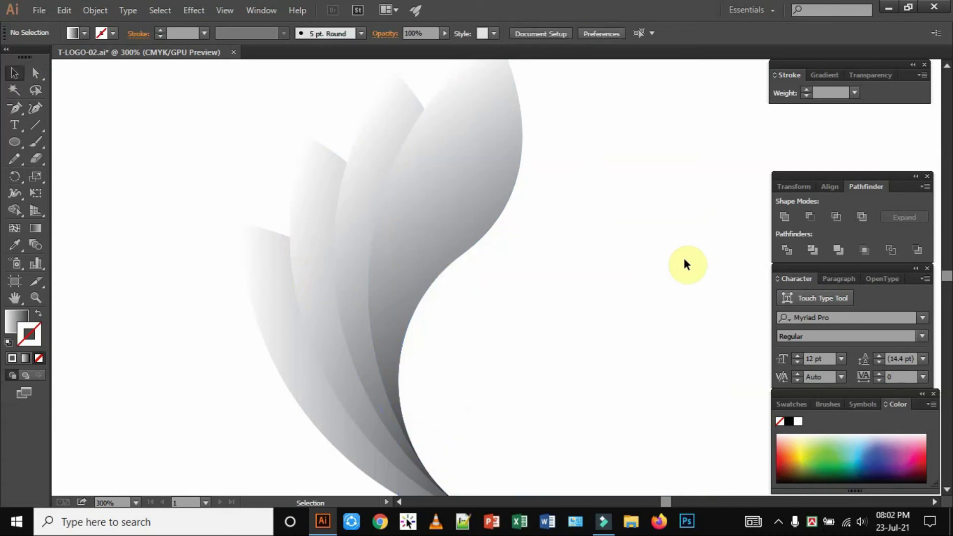
Recolour the linear gradient of all four leaves with yellow at the start and red at the end
key(ctrl+minus)
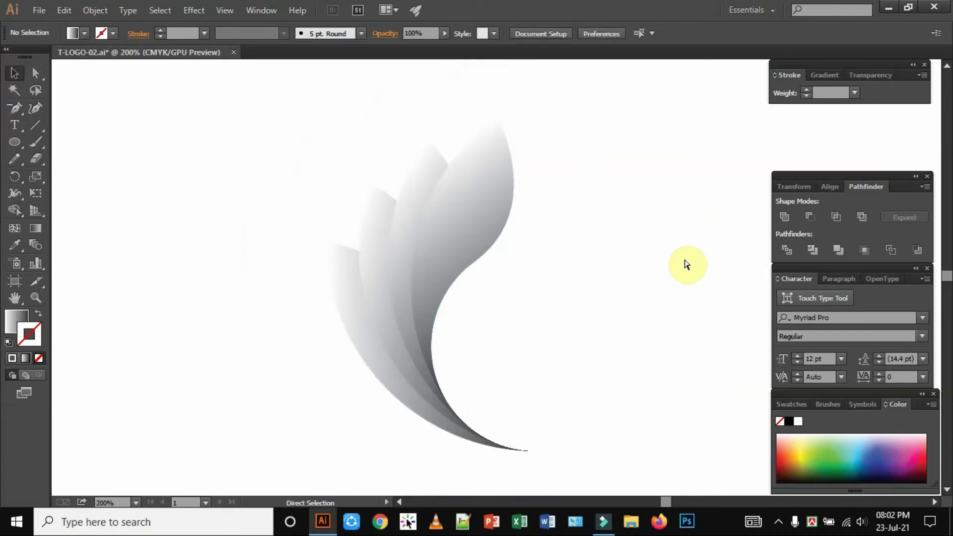
key(ctrl+minus)
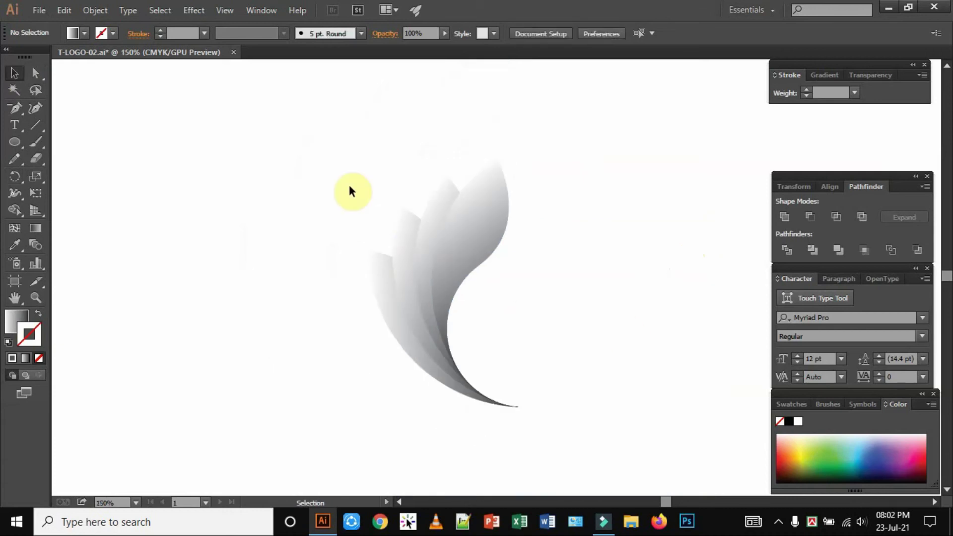
drag(320, 147, 585, 433)
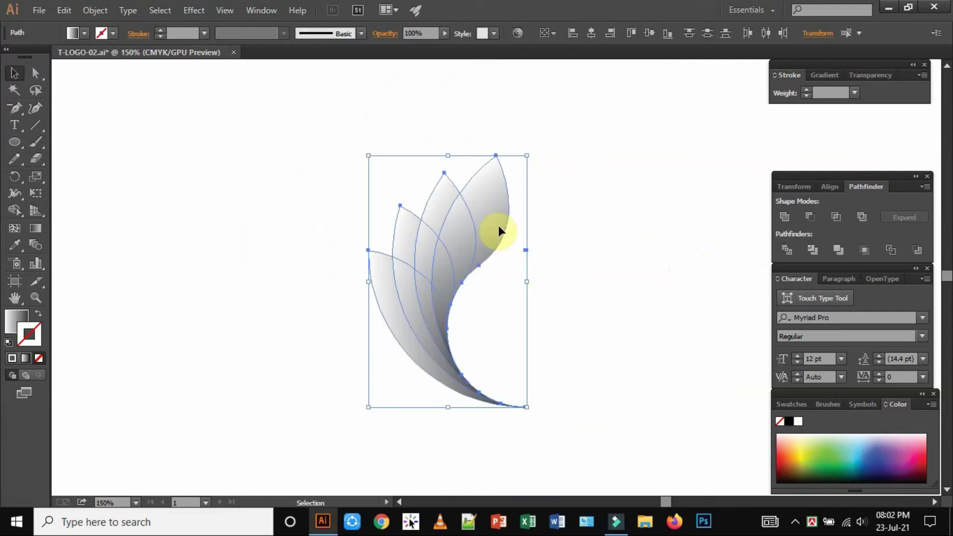
click(831, 75)
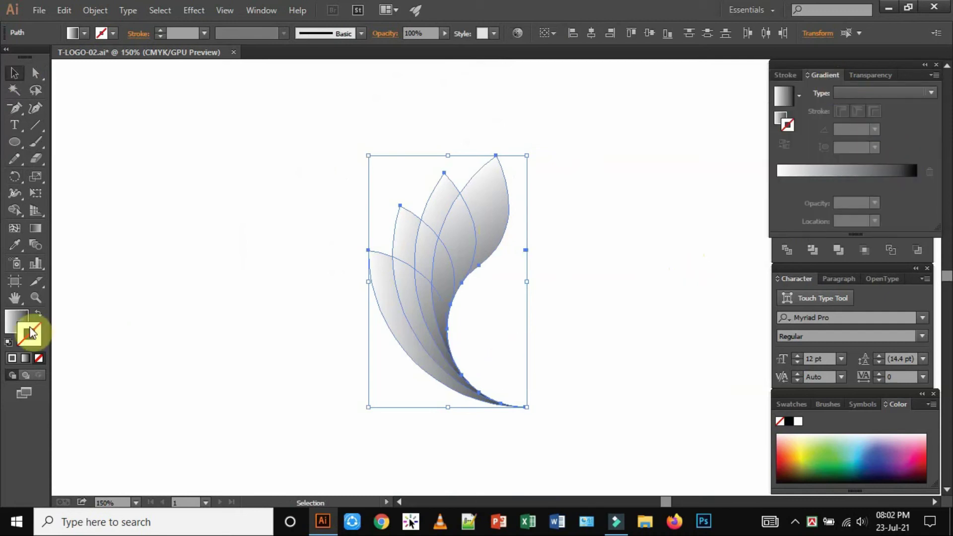
click(17, 320)
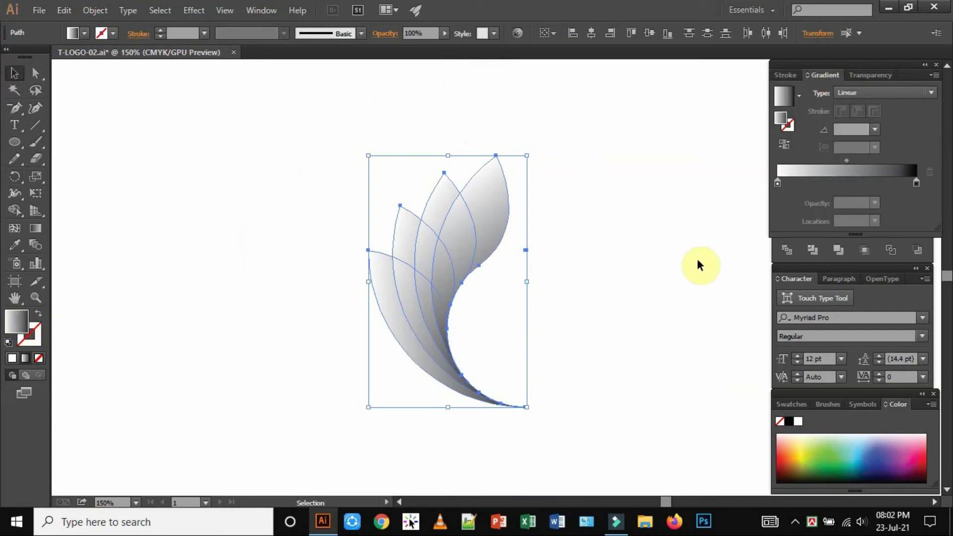
click(916, 182)
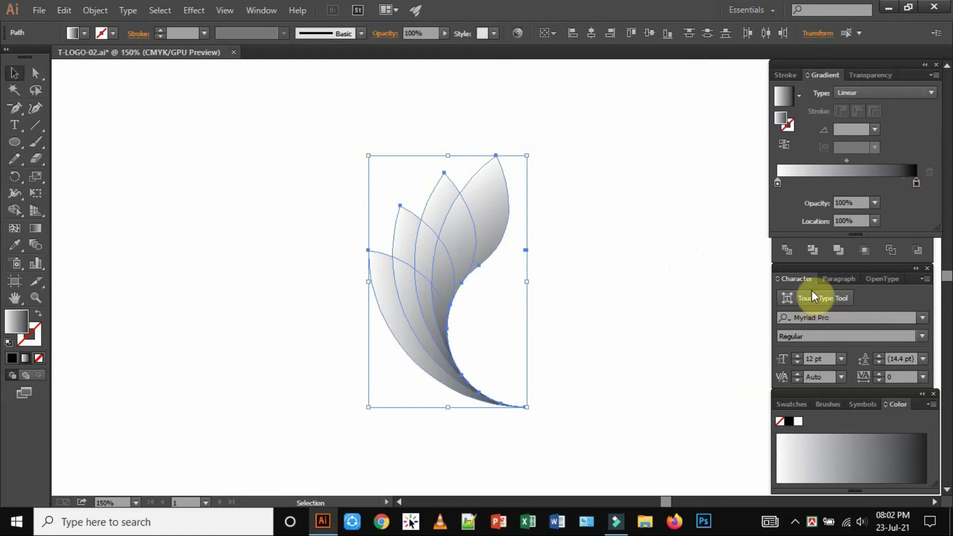
click(790, 404)
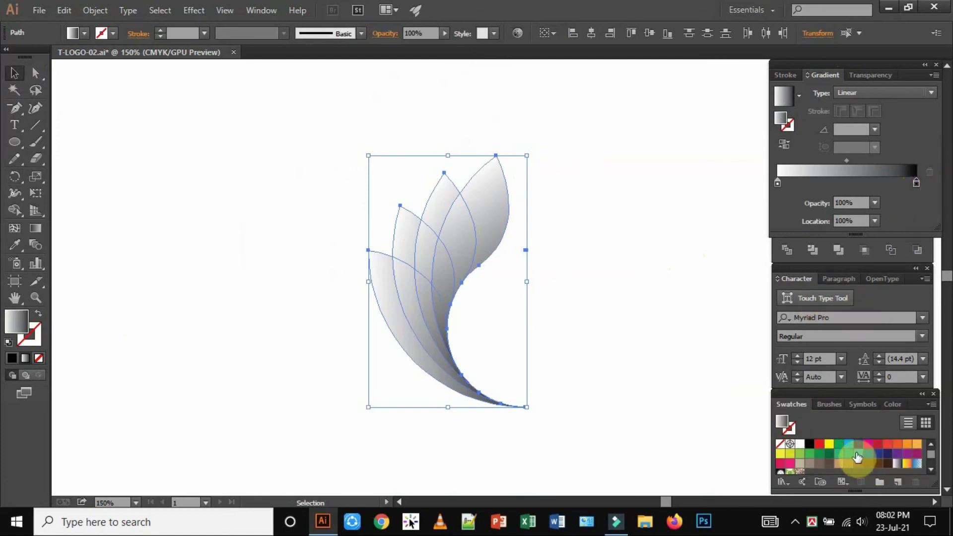
drag(820, 447, 917, 182)
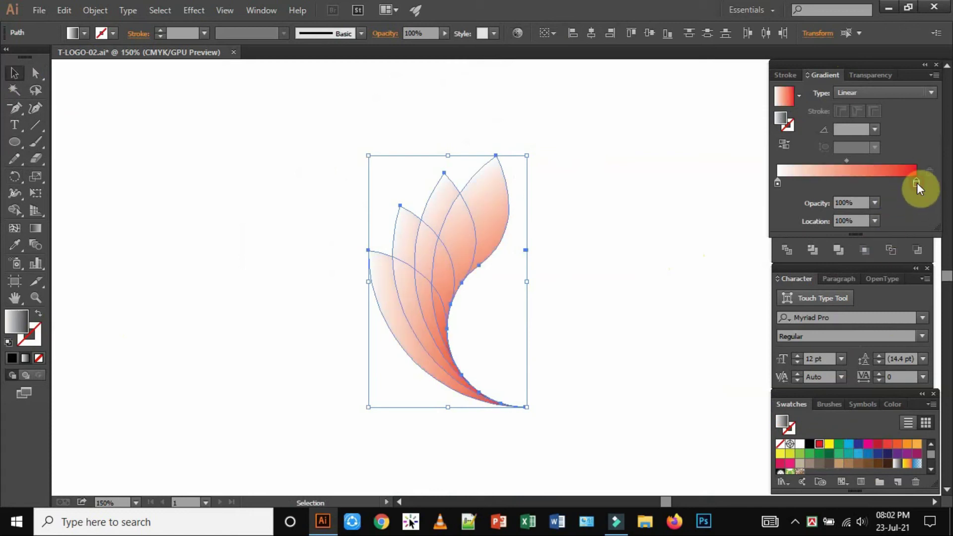
drag(829, 444, 776, 183)
drag(341, 153, 591, 441)
click(511, 316)
click(473, 223)
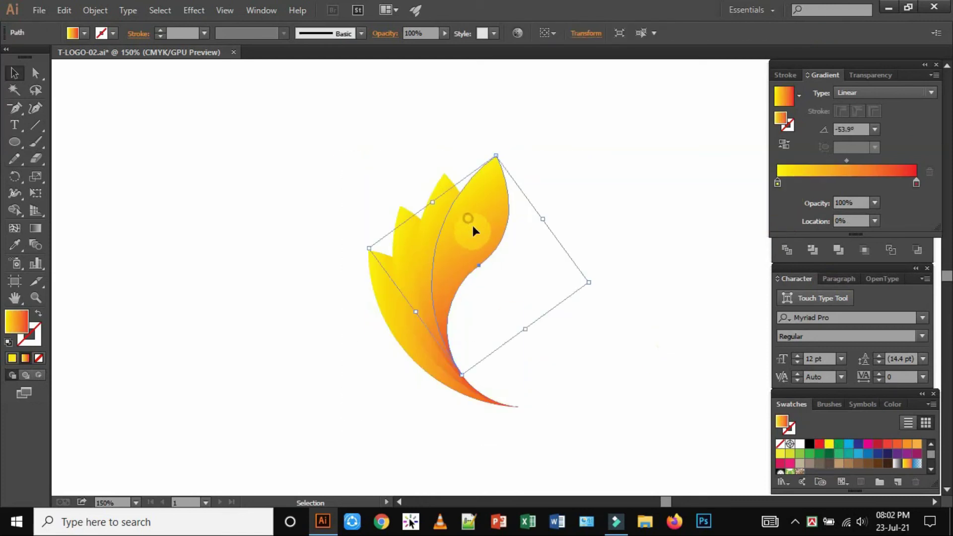
click(628, 340)
Divide the four overlapping leaves with Pathfinder and ungroup the resulting pieces
drag(316, 126, 595, 439)
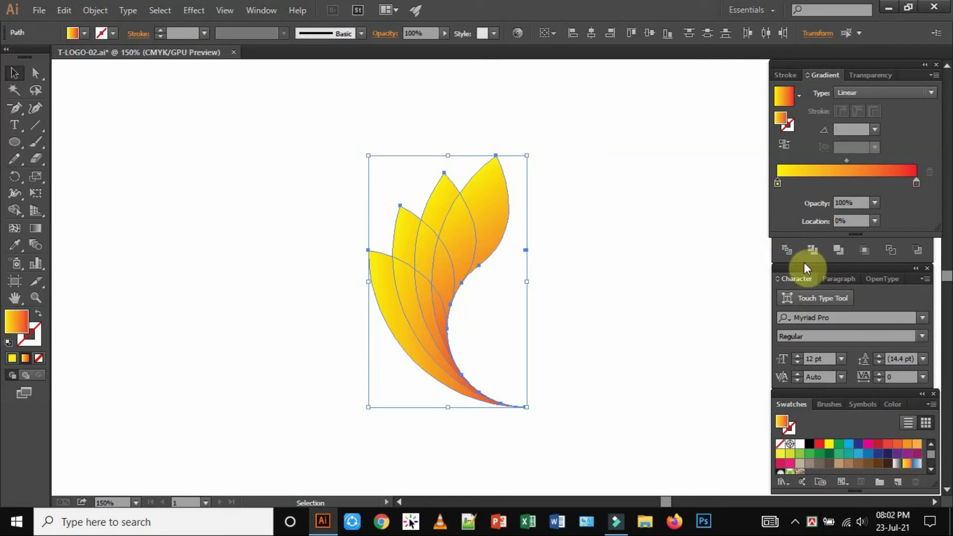
mouse_move(875, 67)
mouse_down()
mouse_move(762, 65)
mouse_move(689, 40)
mouse_up()
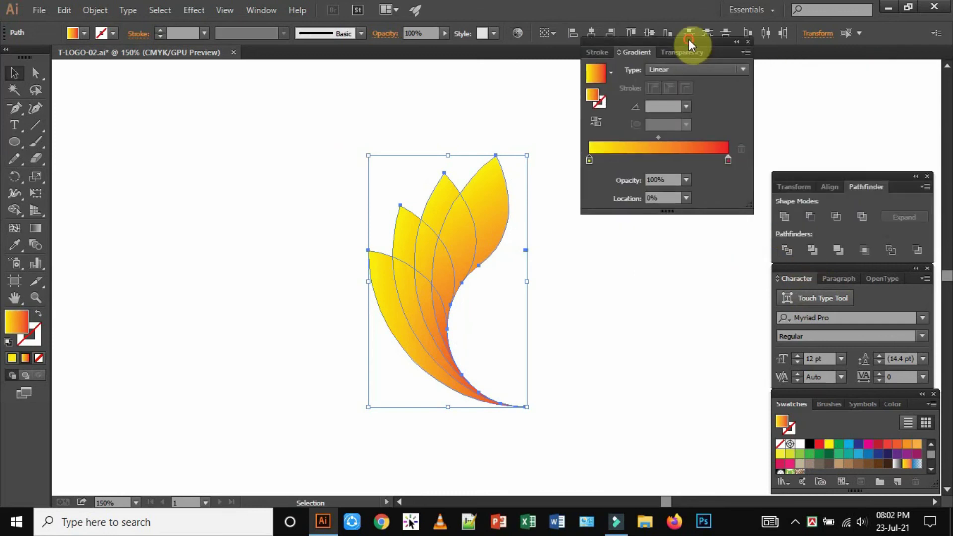
click(787, 250)
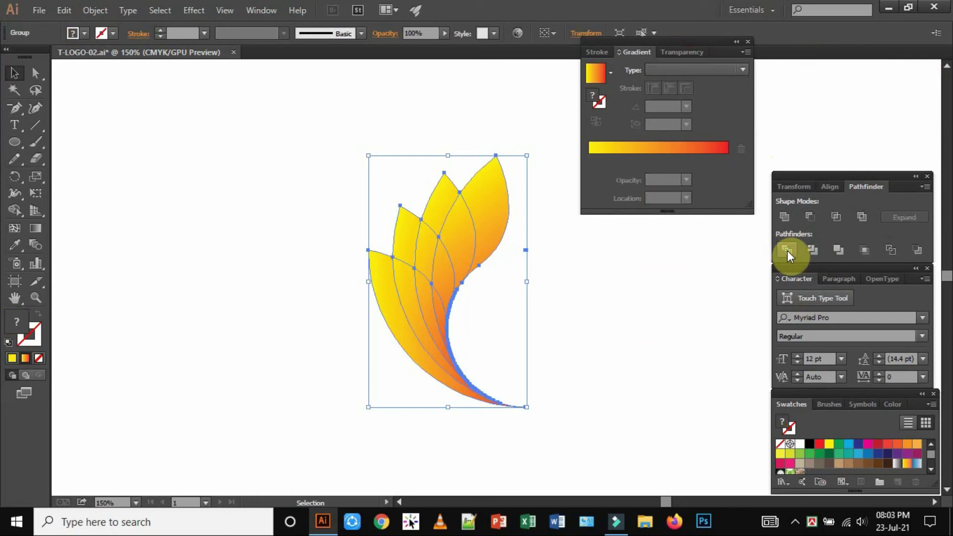
click(658, 286)
click(434, 266)
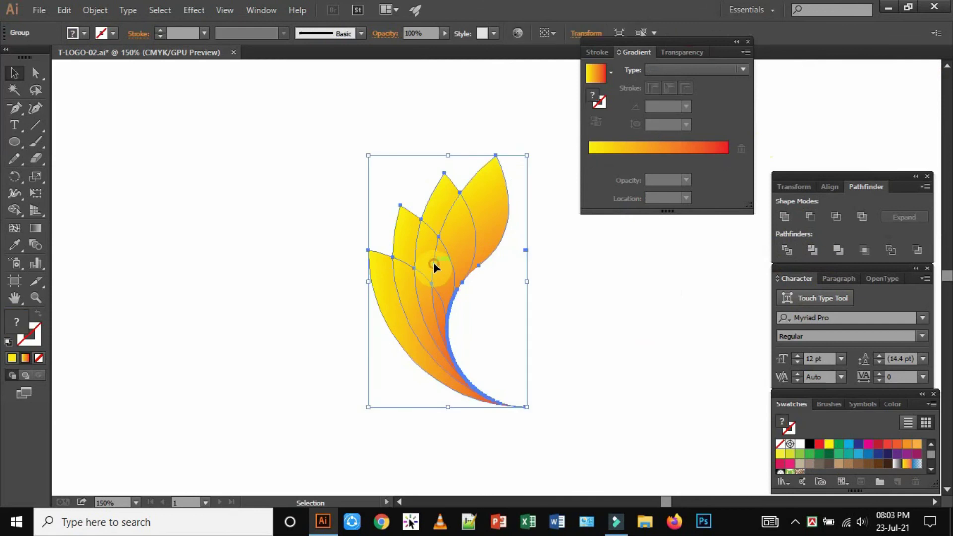
right_click(439, 267)
click(512, 347)
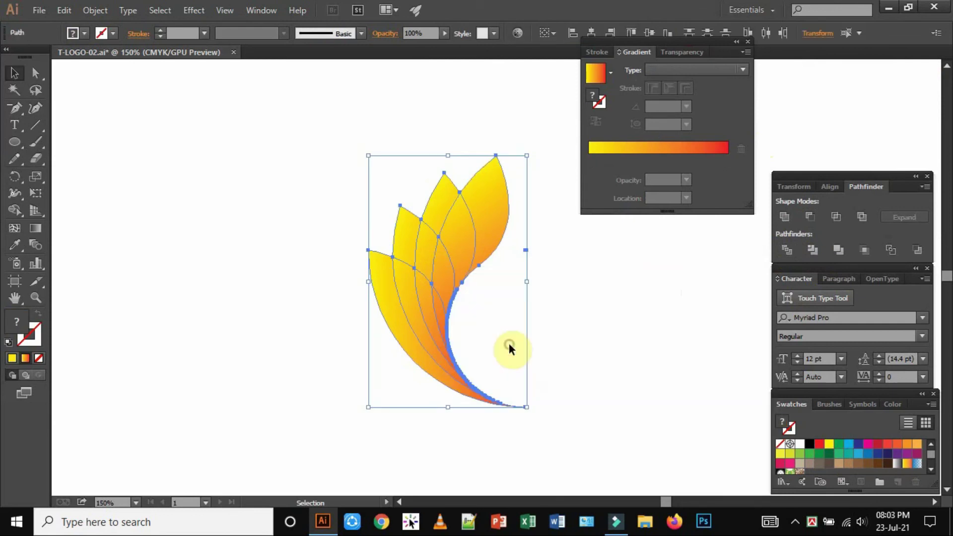
click(616, 339)
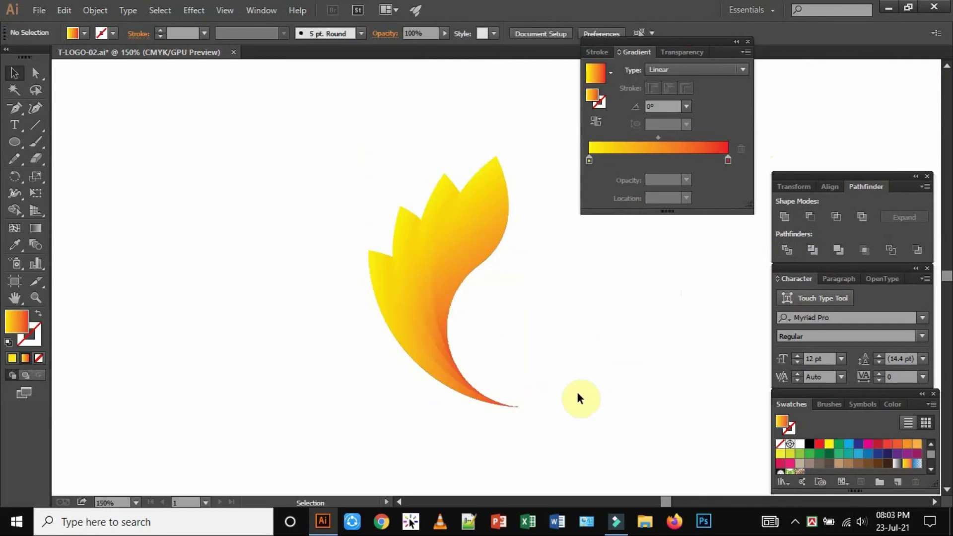
Examine the divided leaves up close by selecting their overlap pieces one at a time
key(ctrl+plus)
key(ctrl+plus)
key(ctrl+plus)
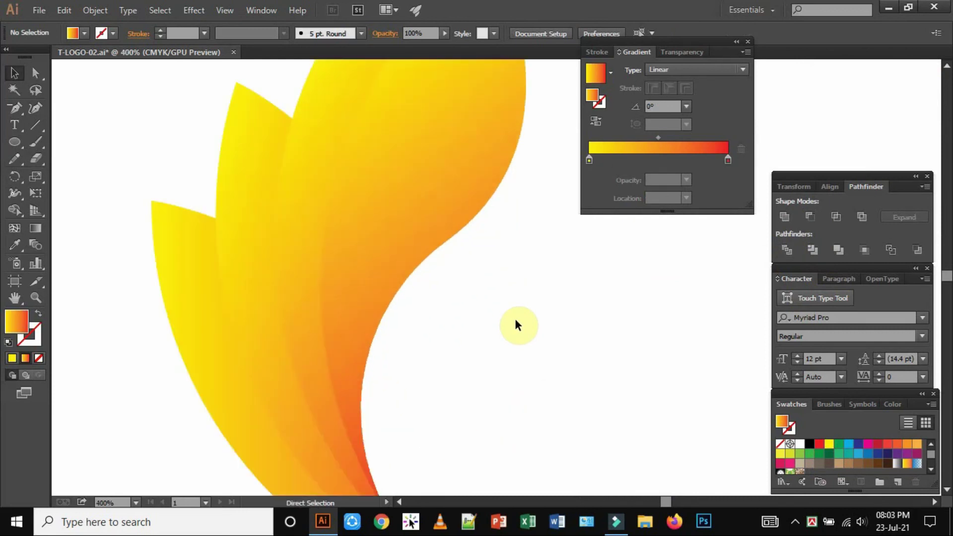
key(ctrl+minus)
key(ctrl+minus)
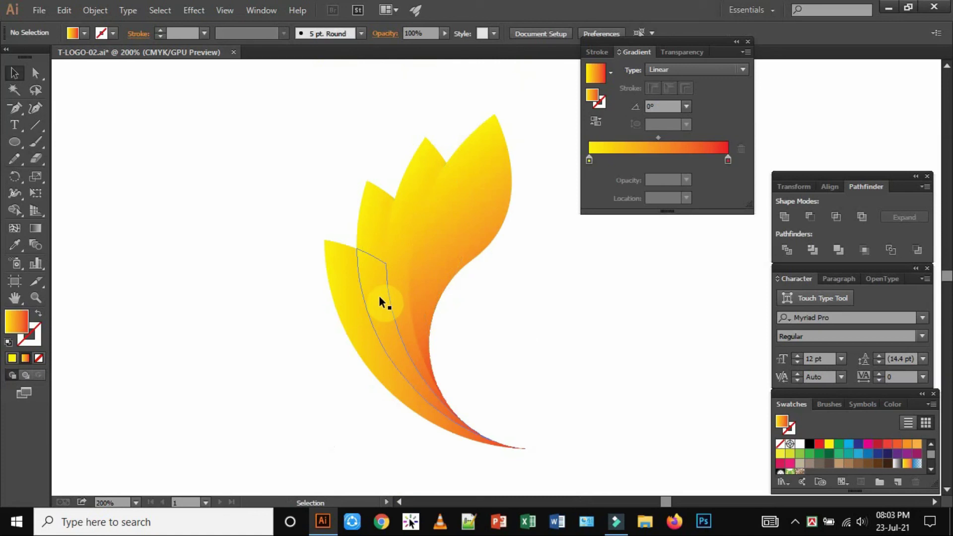
click(379, 301)
click(500, 333)
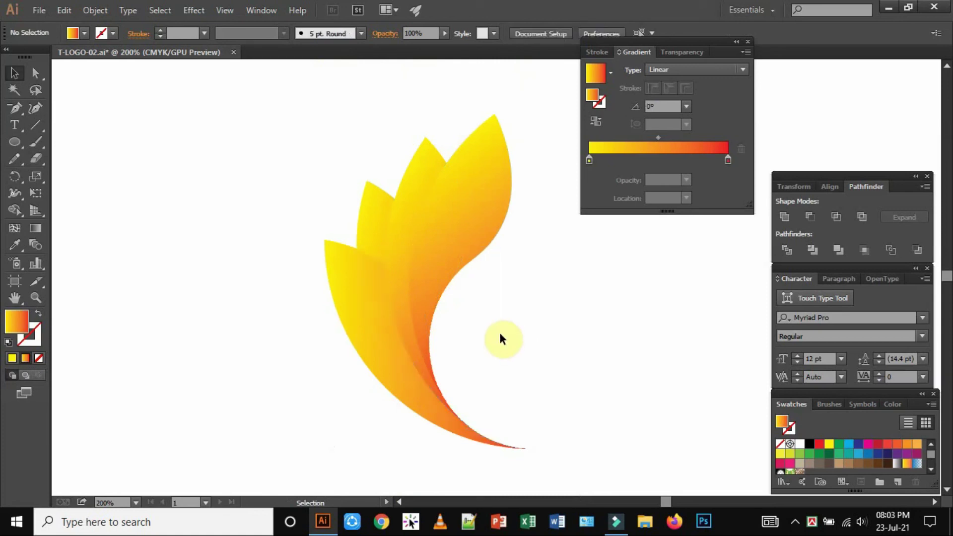
click(444, 212)
click(542, 279)
click(425, 270)
click(487, 337)
click(421, 323)
click(517, 353)
click(421, 368)
click(485, 368)
click(427, 281)
click(475, 342)
click(424, 273)
click(445, 323)
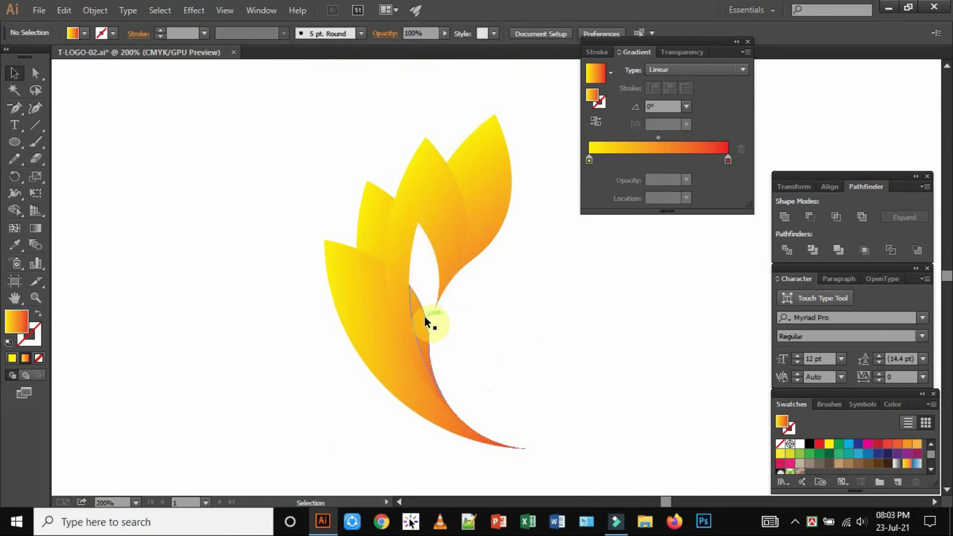
key(a)
key(v)
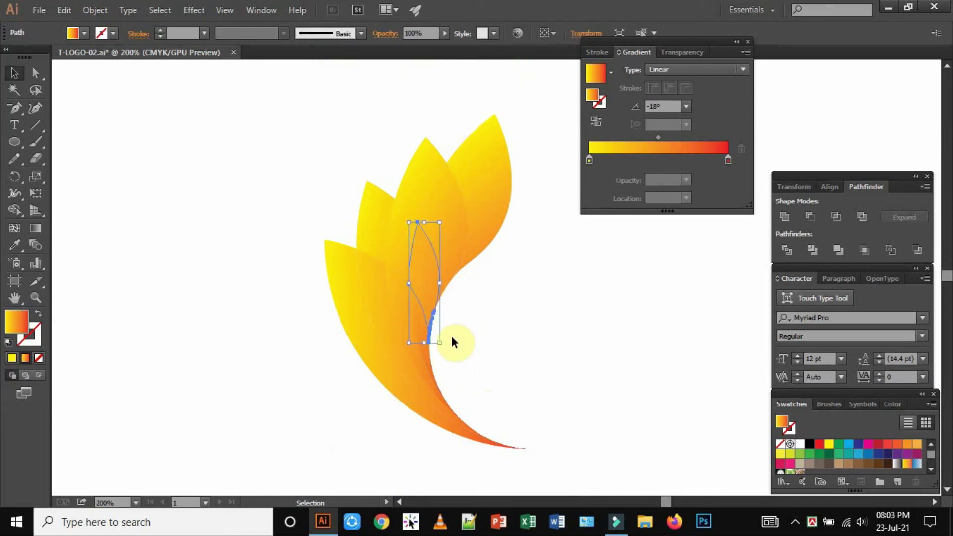
click(417, 322)
click(502, 328)
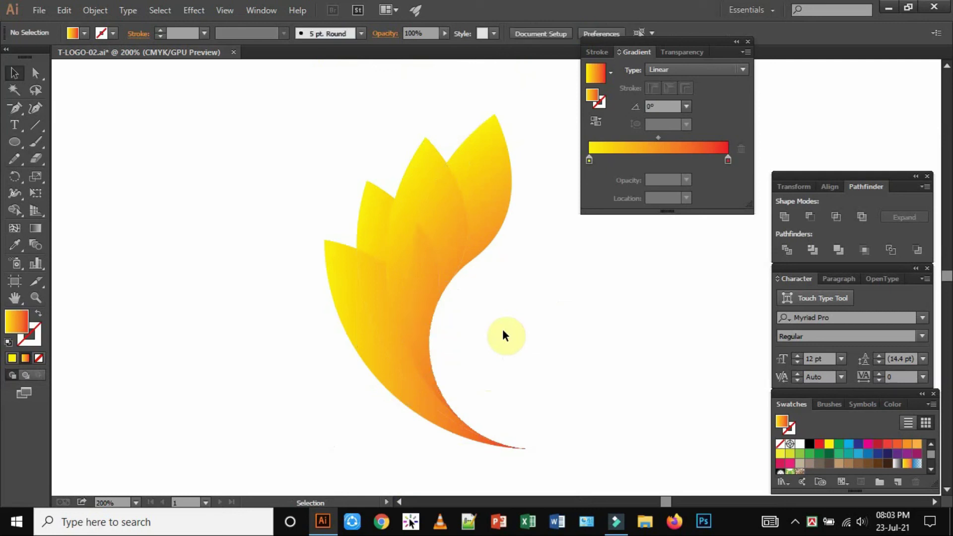
click(453, 251)
key(Delete)
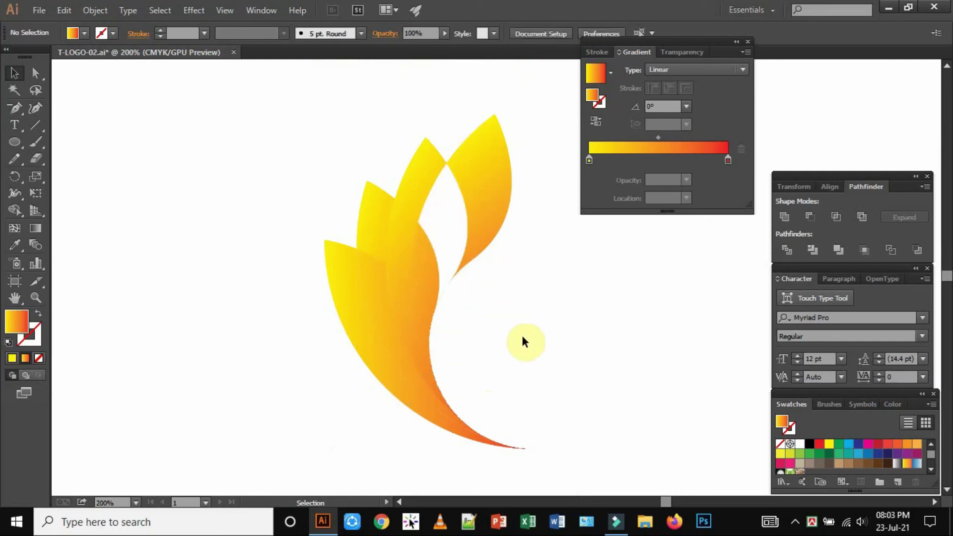
key(ctrl+z)
Check the uppermost leaf piece, the pieces along the inner curve and the whole set of divided shapes
click(485, 228)
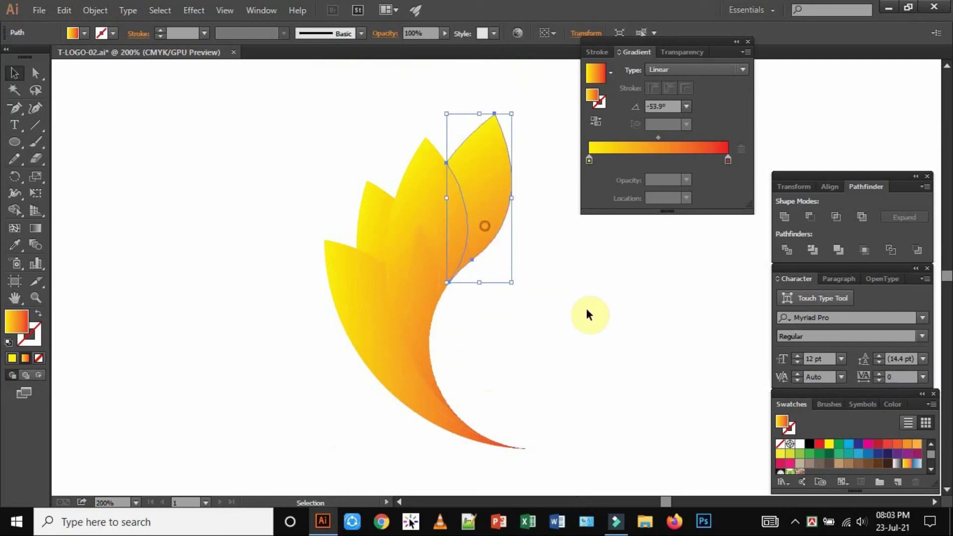
click(587, 310)
click(441, 299)
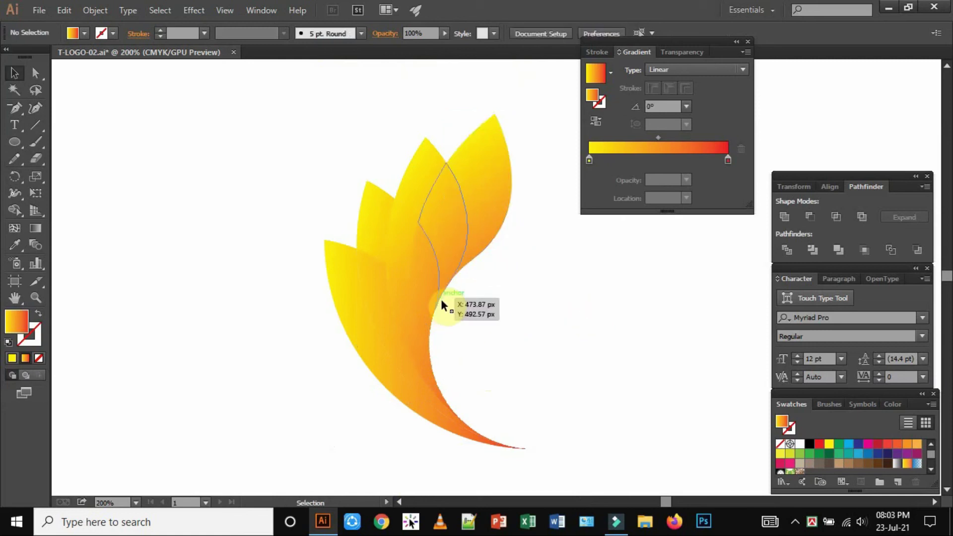
click(427, 354)
click(491, 402)
drag(290, 123, 567, 420)
click(616, 353)
Change the gradient's red end to green on the uppermost leaf piece and to dark green on the overlap piece beside it
click(483, 180)
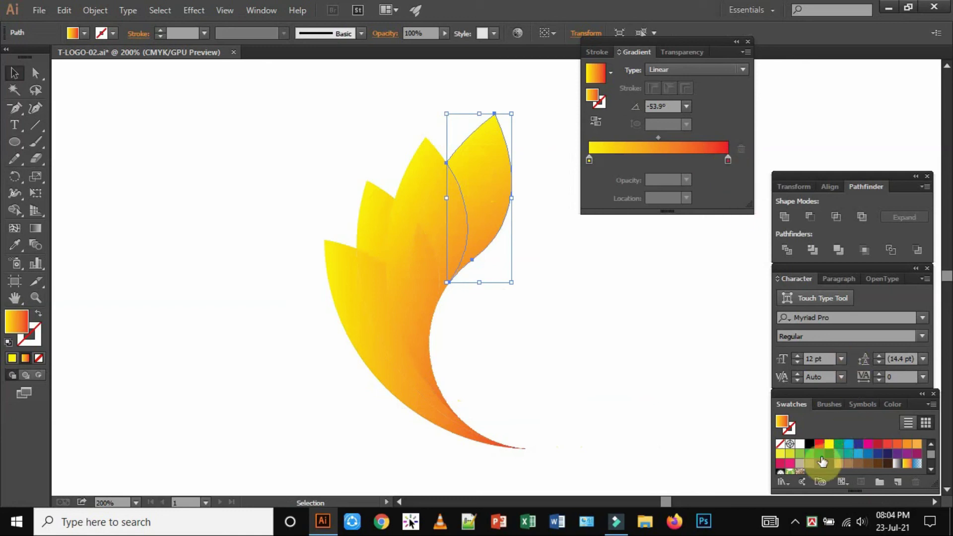
drag(822, 461, 728, 160)
click(666, 281)
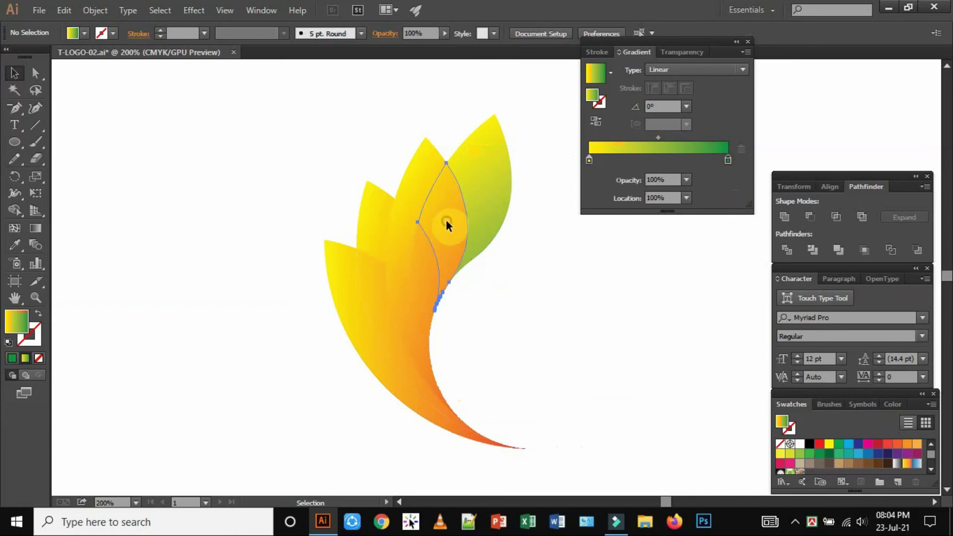
click(446, 222)
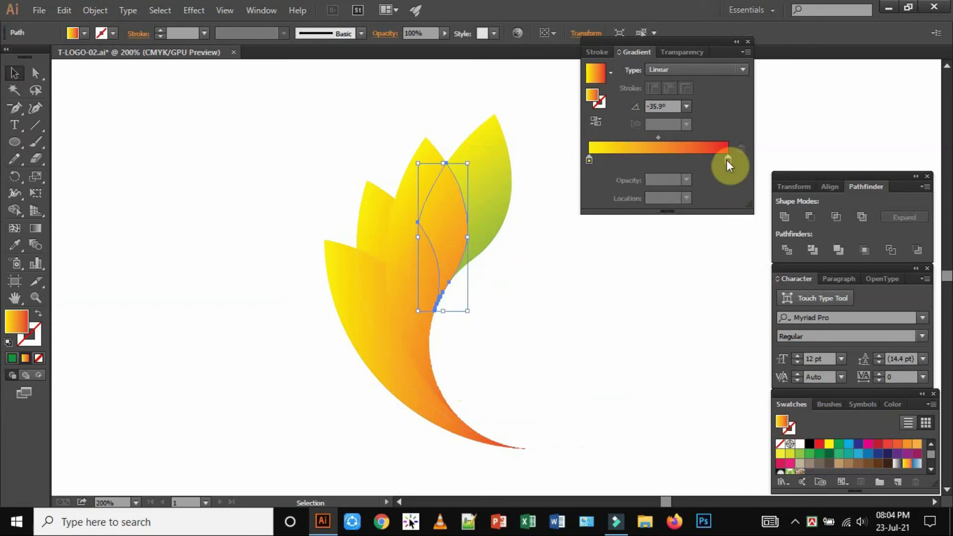
drag(829, 453, 726, 162)
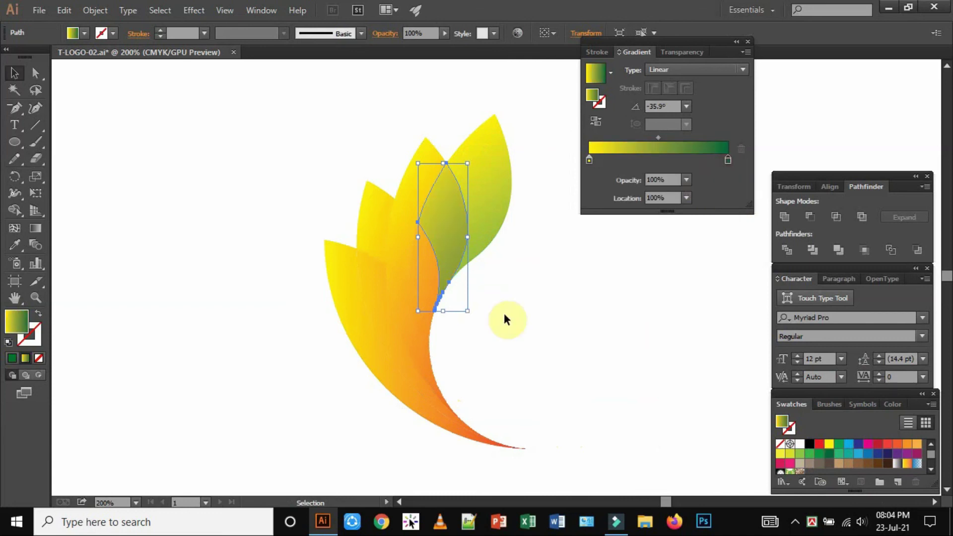
Change the gradient's red end to light green on the middle inner overlap piece and to dark green on the one below it
click(426, 267)
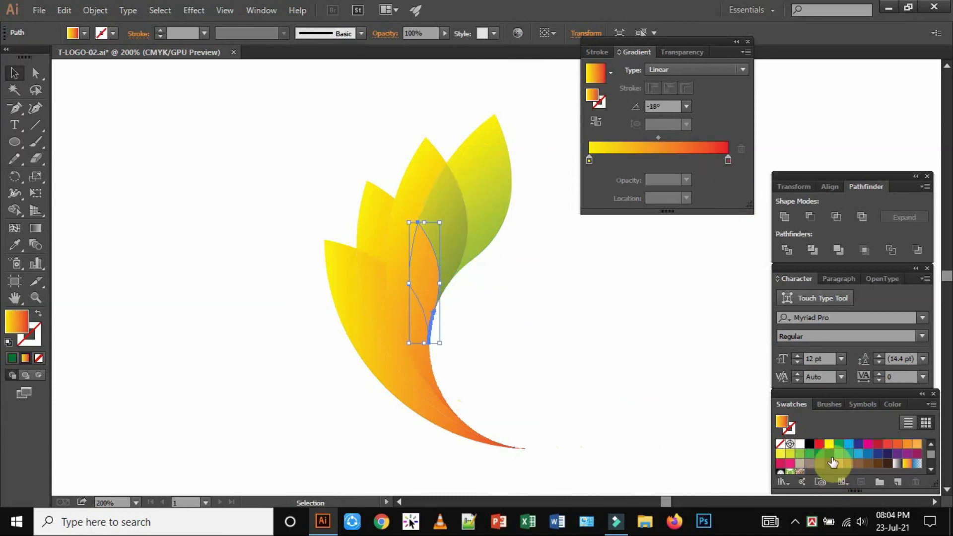
drag(810, 454, 729, 160)
click(420, 350)
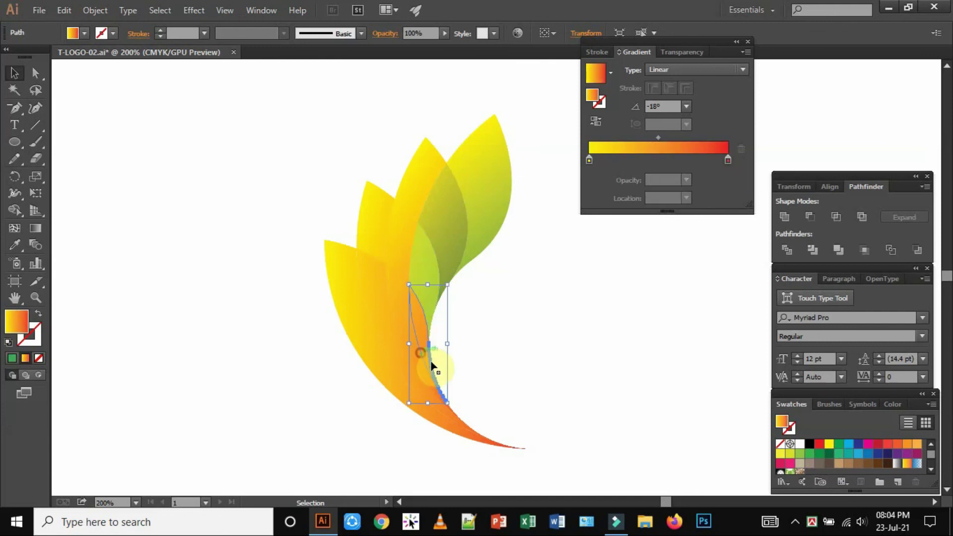
drag(829, 454, 731, 161)
click(595, 362)
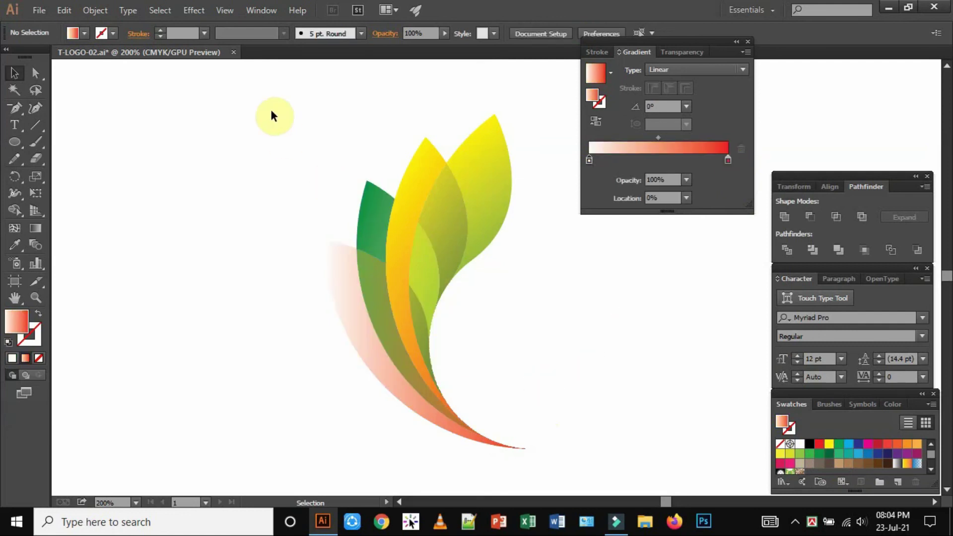
drag(270, 107, 556, 447)
click(630, 397)
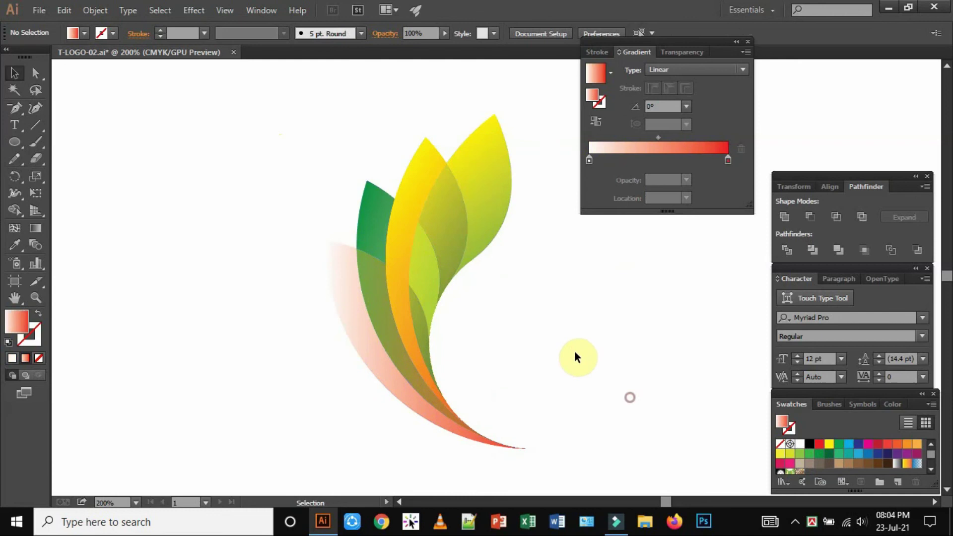